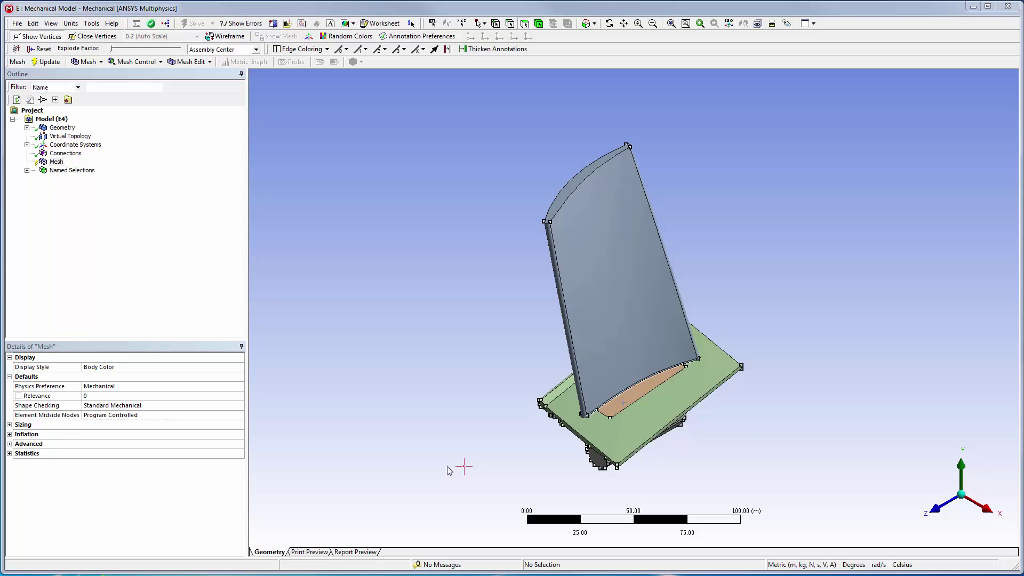
Isolate the small platform body at the blade root by hiding all other bodies.
left_click(638, 395)
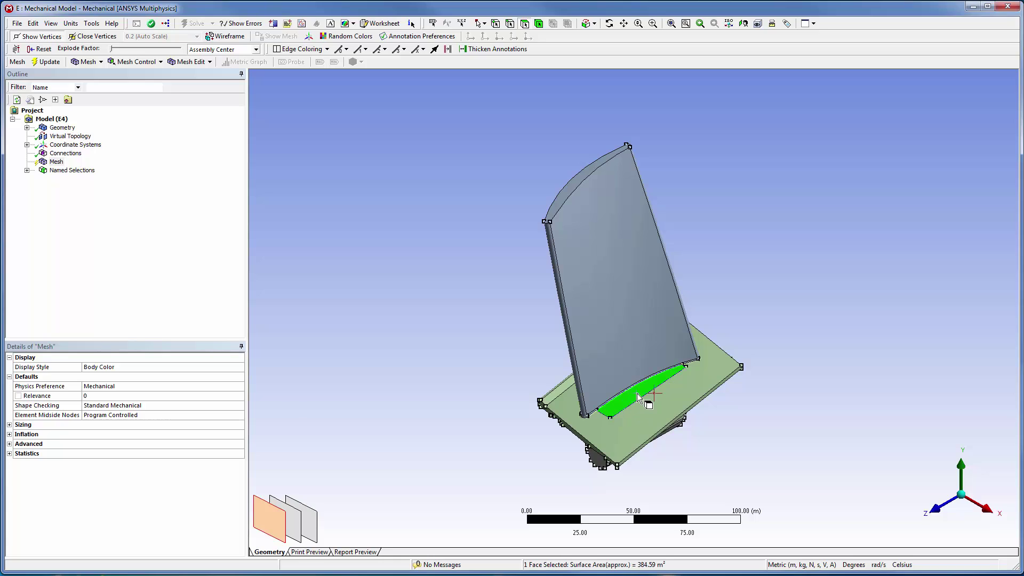
right_click(638, 394)
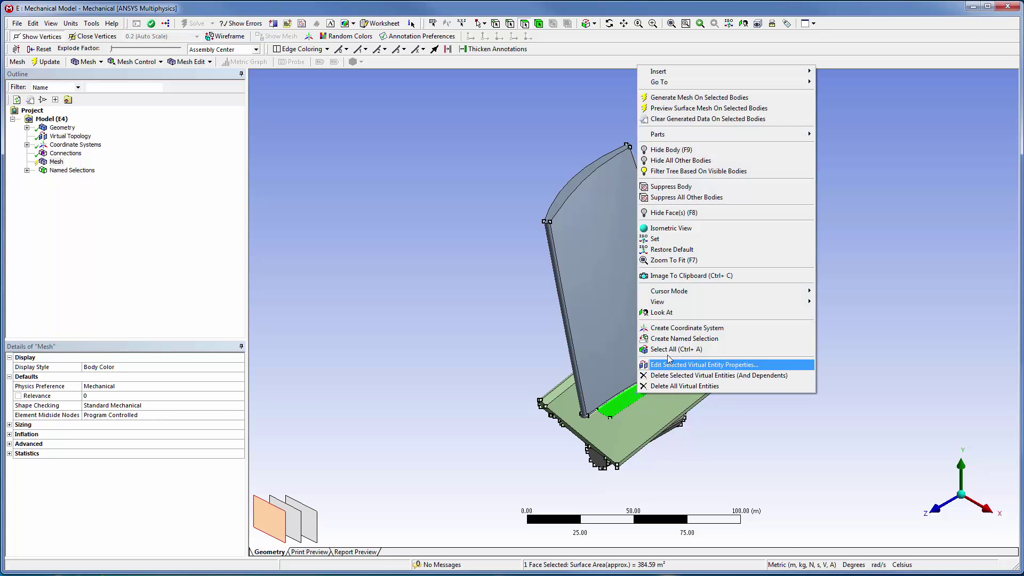
left_click(689, 161)
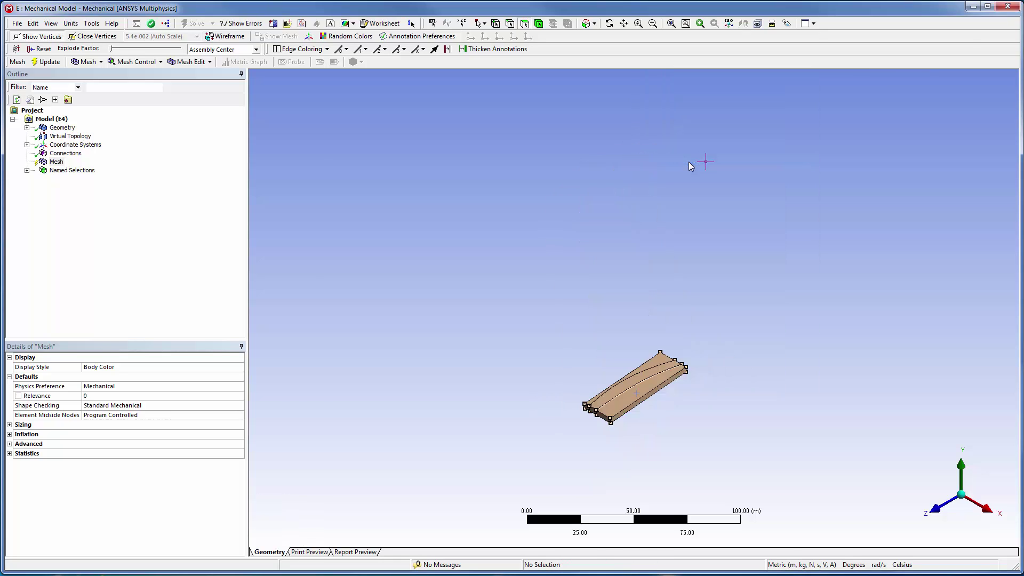
Box-select all 12 faces of the isolated platform body and insert a Face Meshing control on them.
left_click(485, 24)
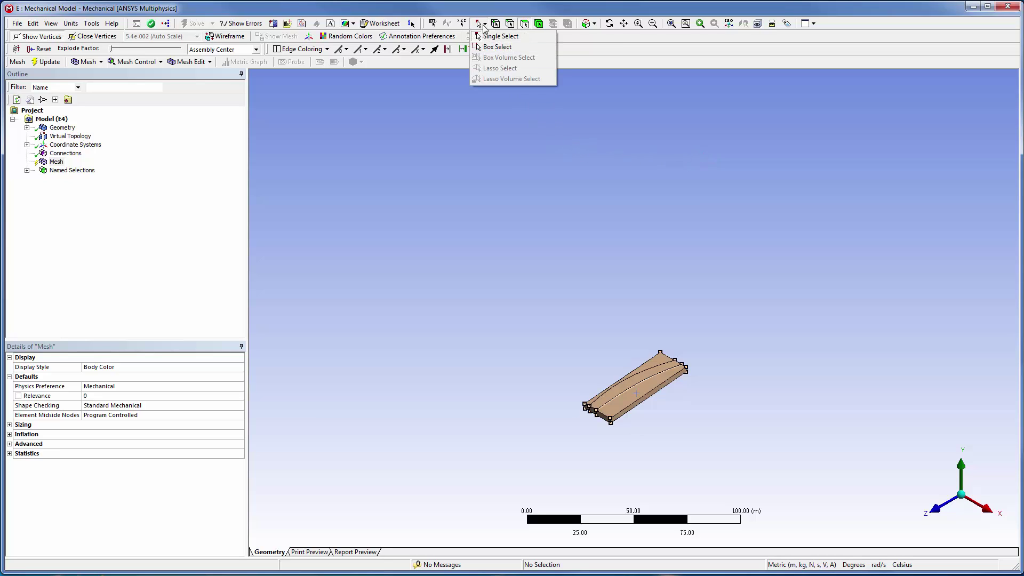
left_click(493, 46)
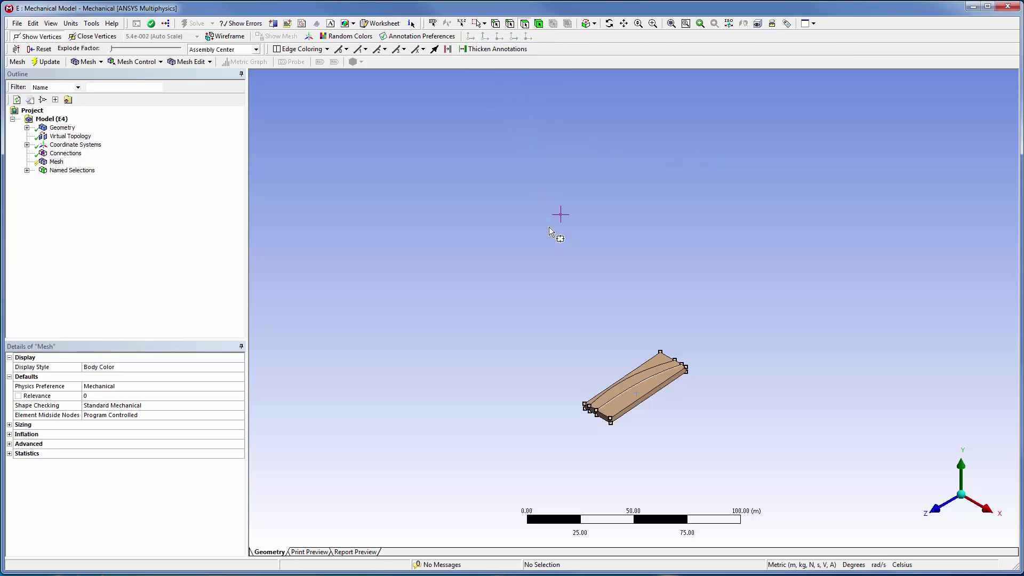
left_click_drag(552, 337, 723, 441)
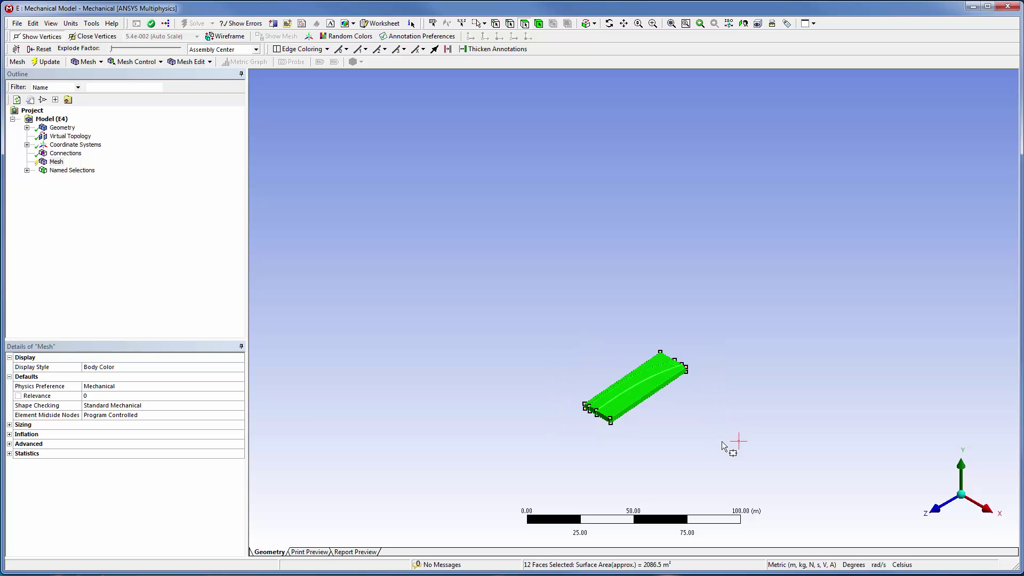
right_click(615, 404)
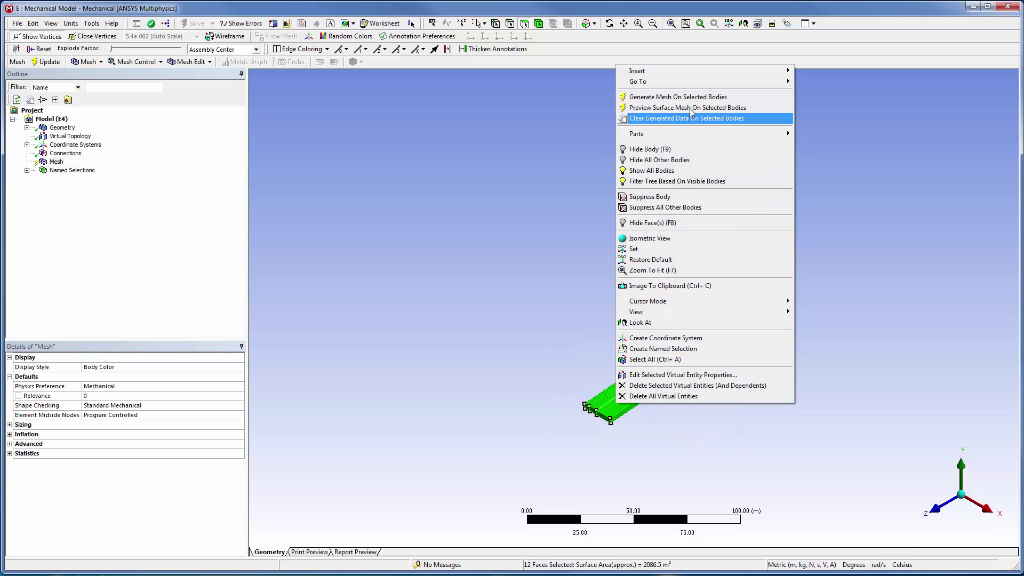
mouse_move(751, 74)
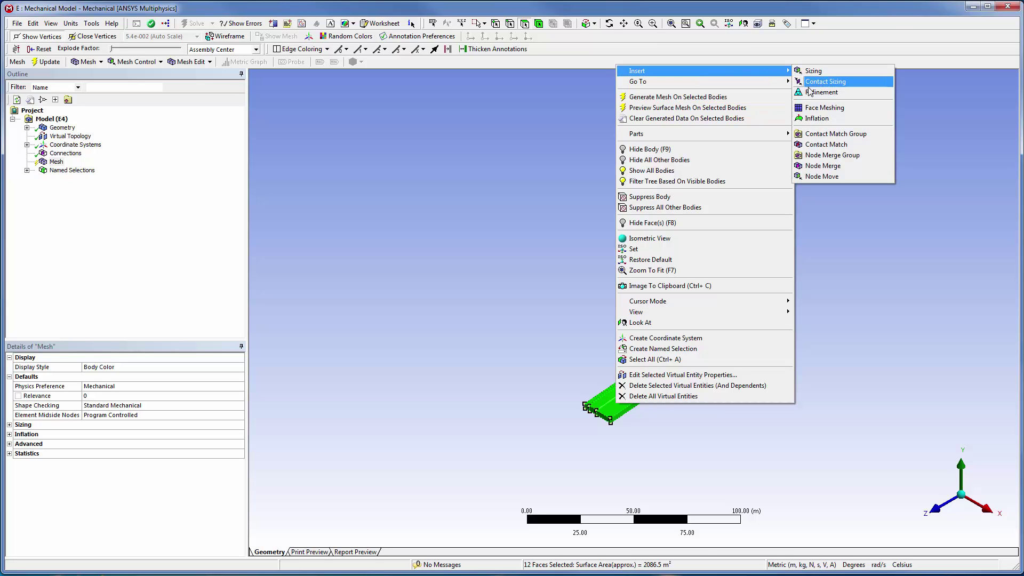
left_click(814, 107)
left_click(783, 125)
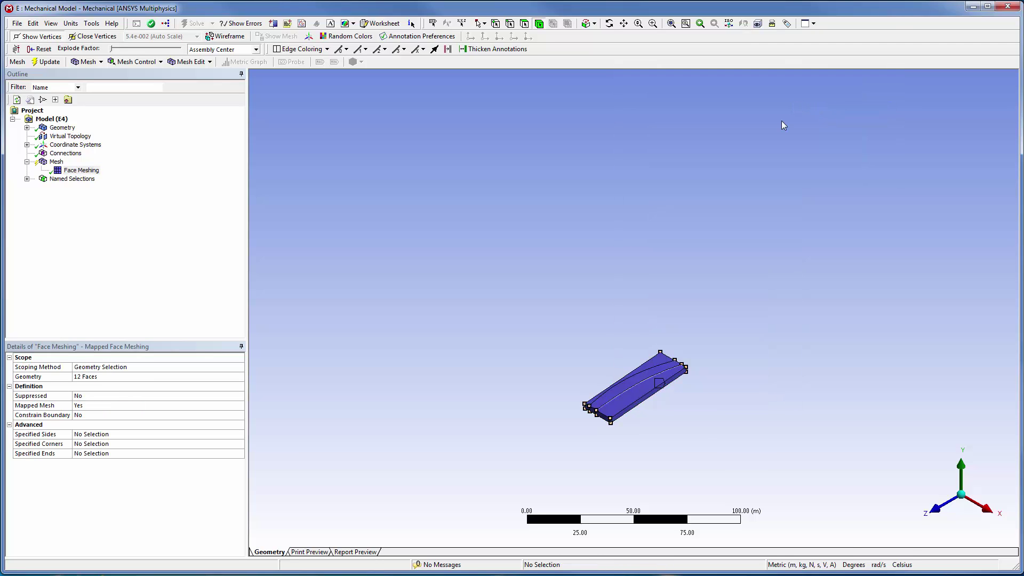
Show all bodies again and isolate the blade body by hiding all other bodies.
right_click(814, 109)
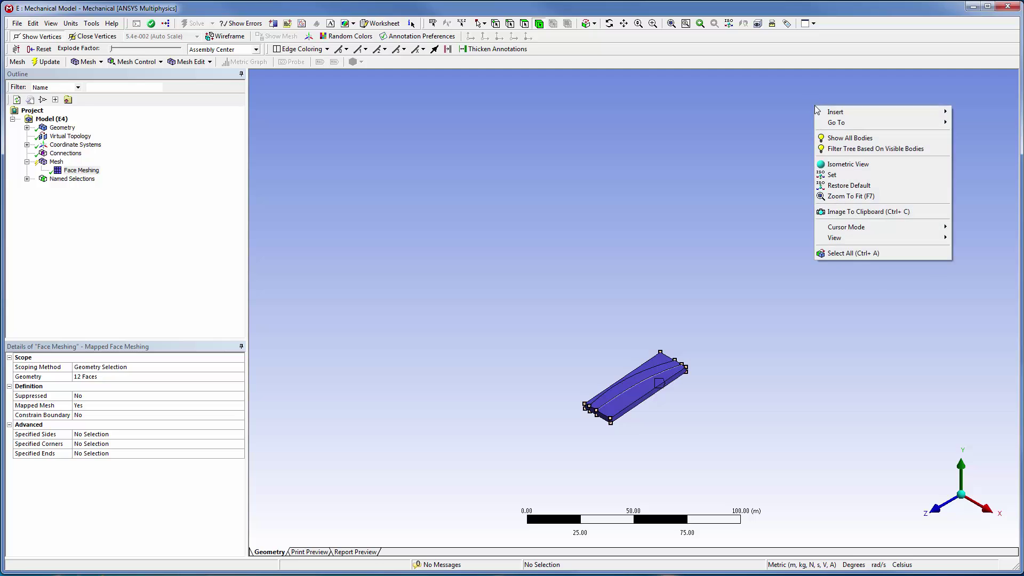
left_click(851, 138)
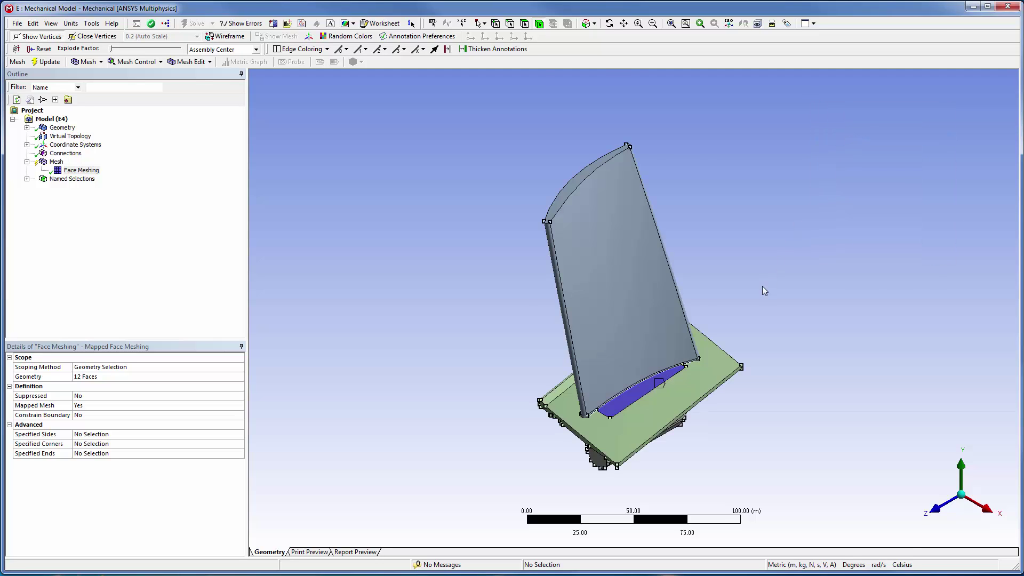
left_click(593, 392)
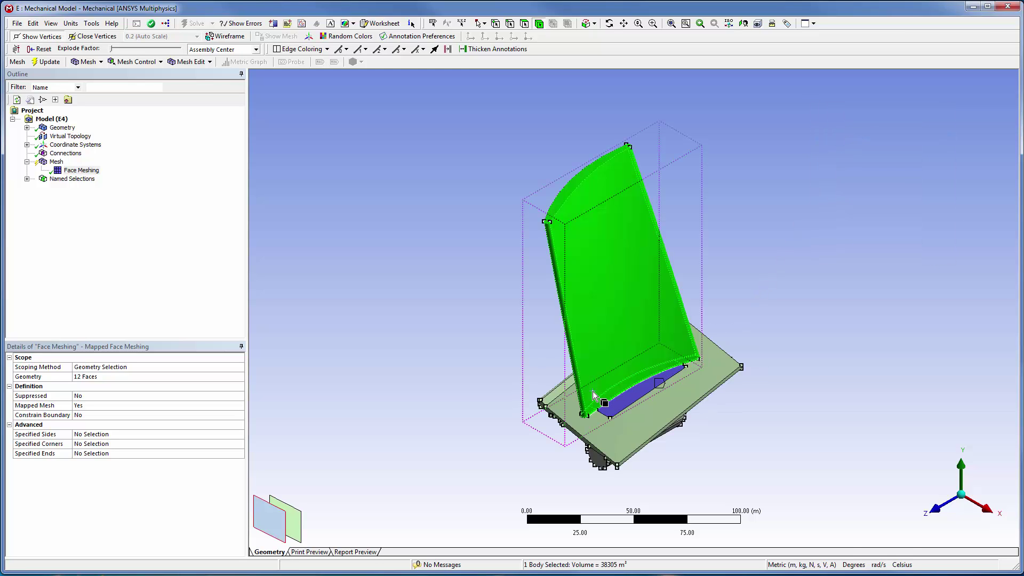
right_click(593, 392)
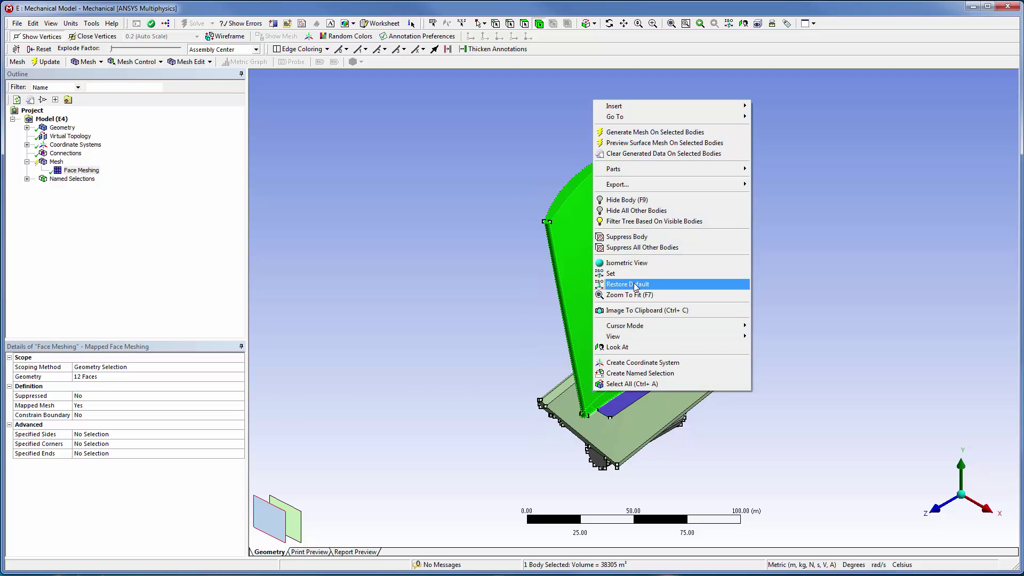
left_click(651, 212)
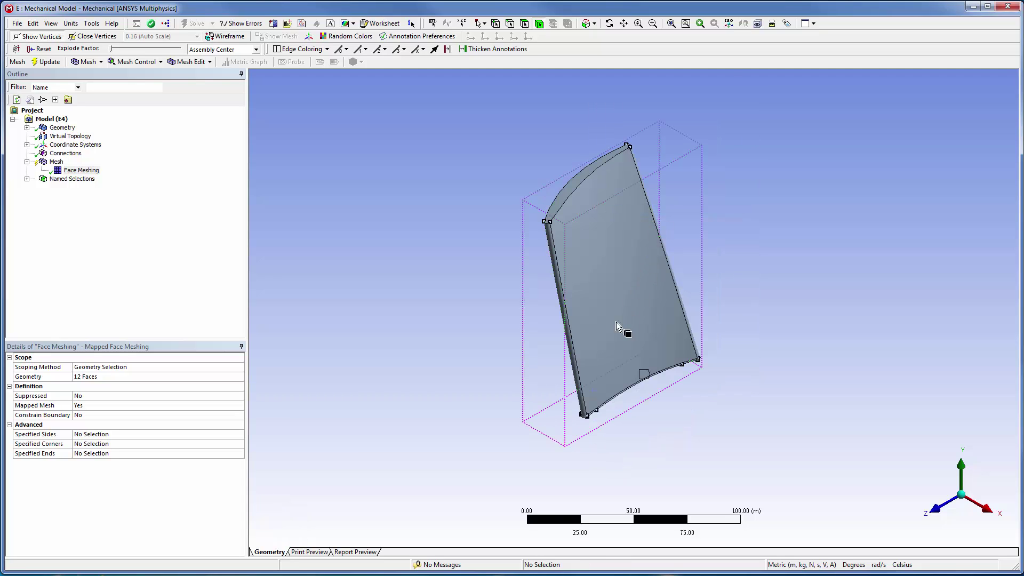
Insert a mesh method on the blade body and set it to MultiZone.
left_click(609, 366)
right_click(609, 366)
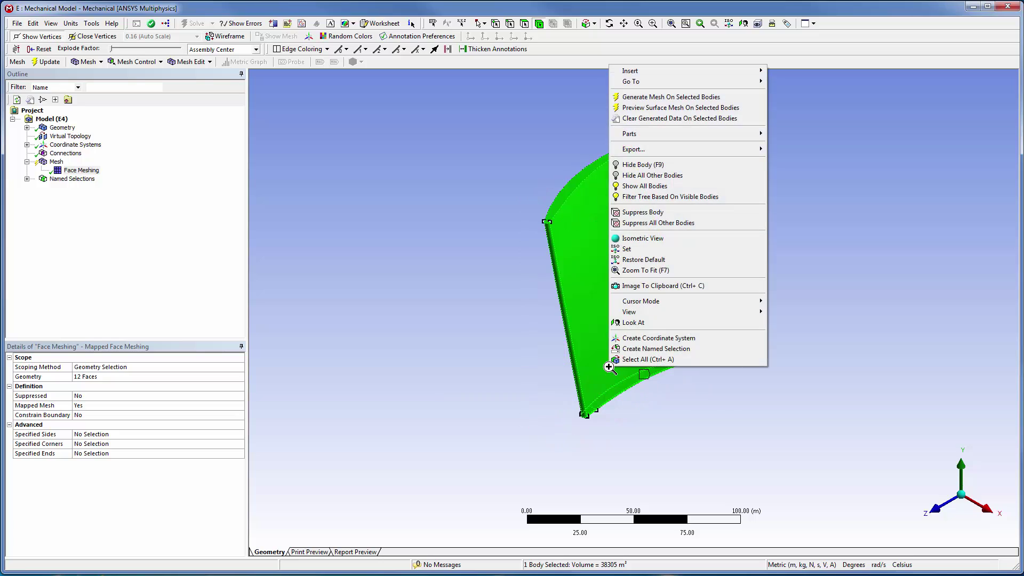
mouse_move(693, 71)
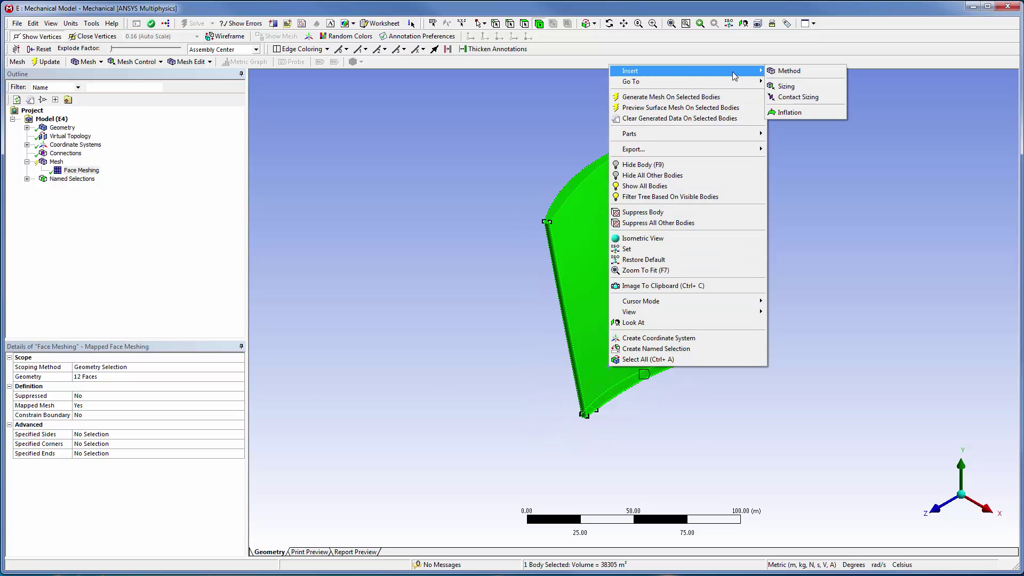
left_click(779, 75)
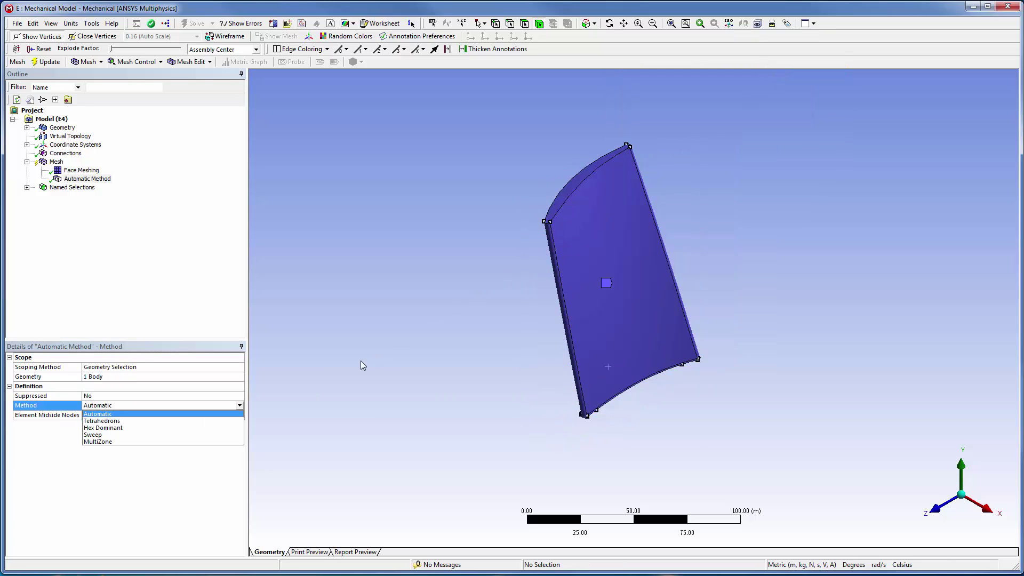
left_click(141, 442)
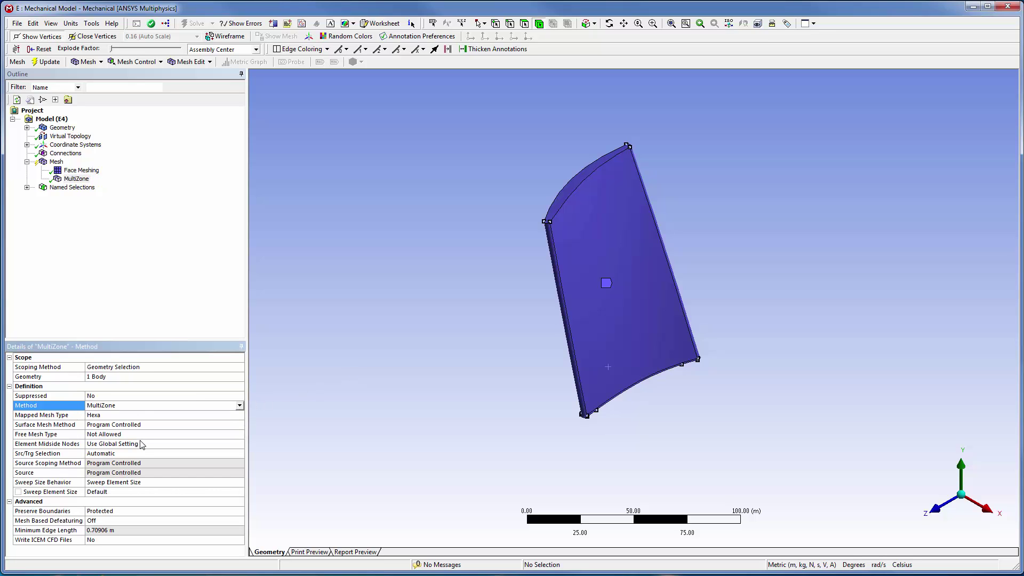
Set the MultiZone source/target selection to Manual Source and assign the blade's tip face and three root end faces as the source.
left_click(145, 454)
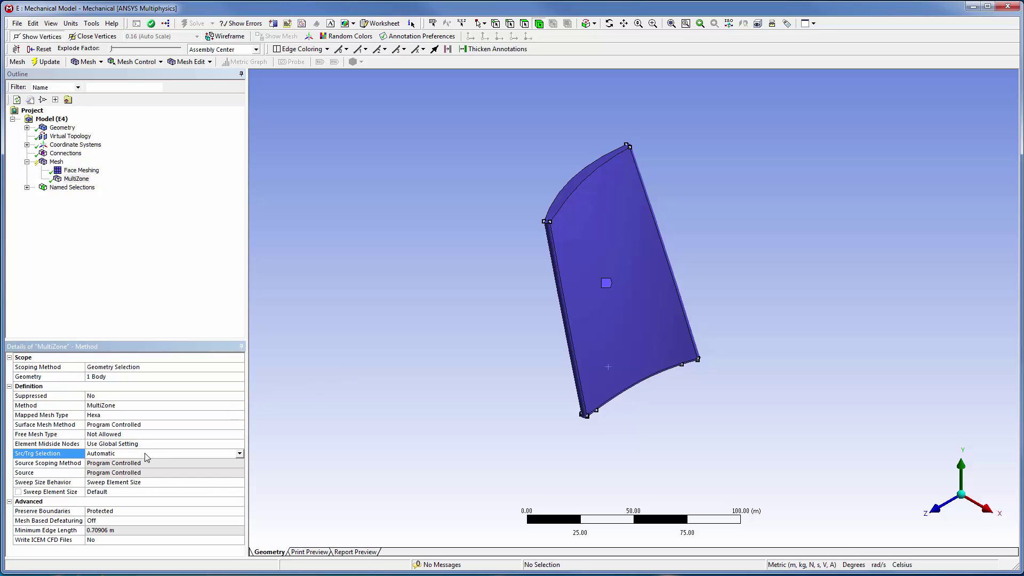
left_click(238, 454)
left_click(192, 466)
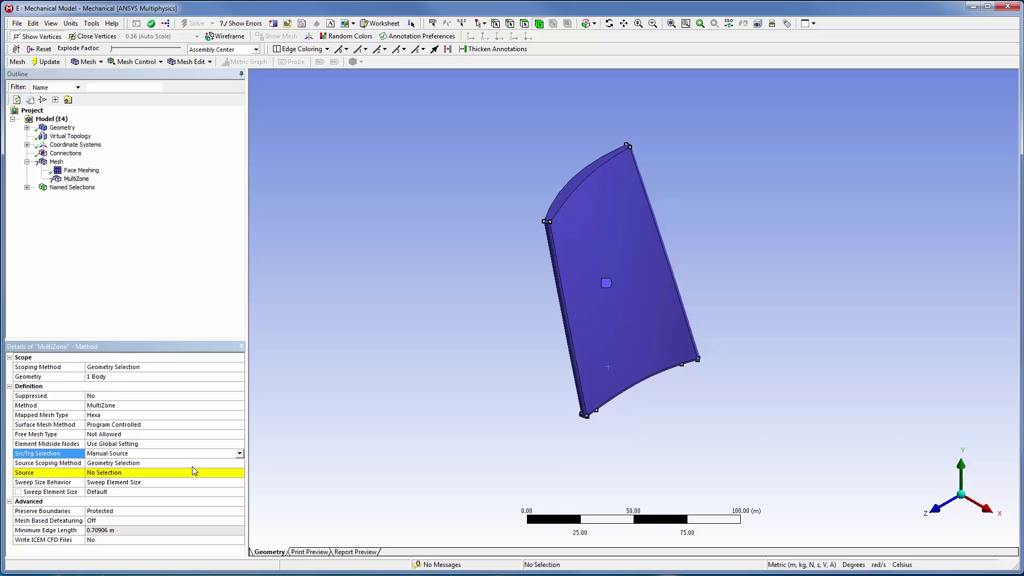
left_click(524, 24)
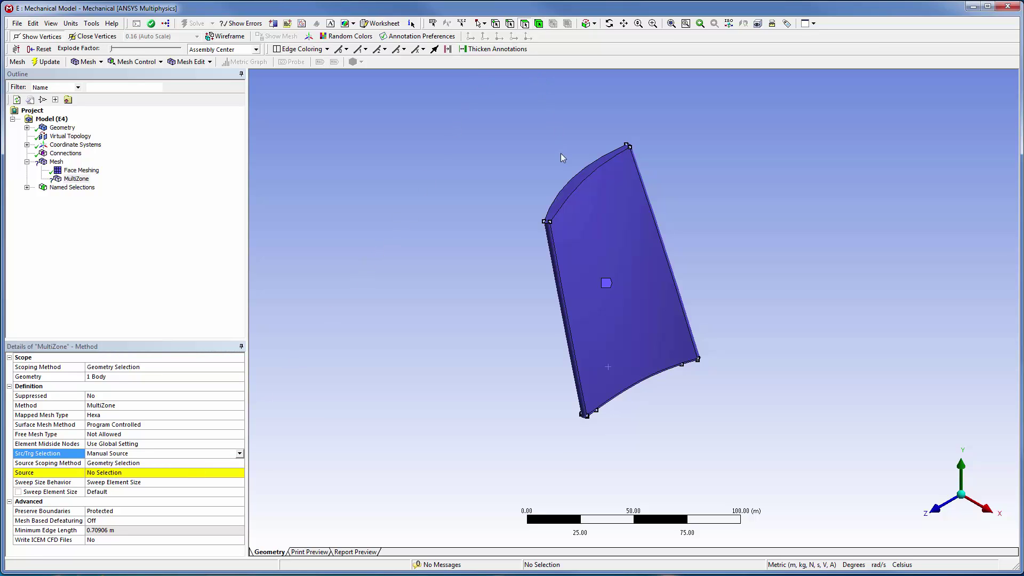
left_click(571, 185)
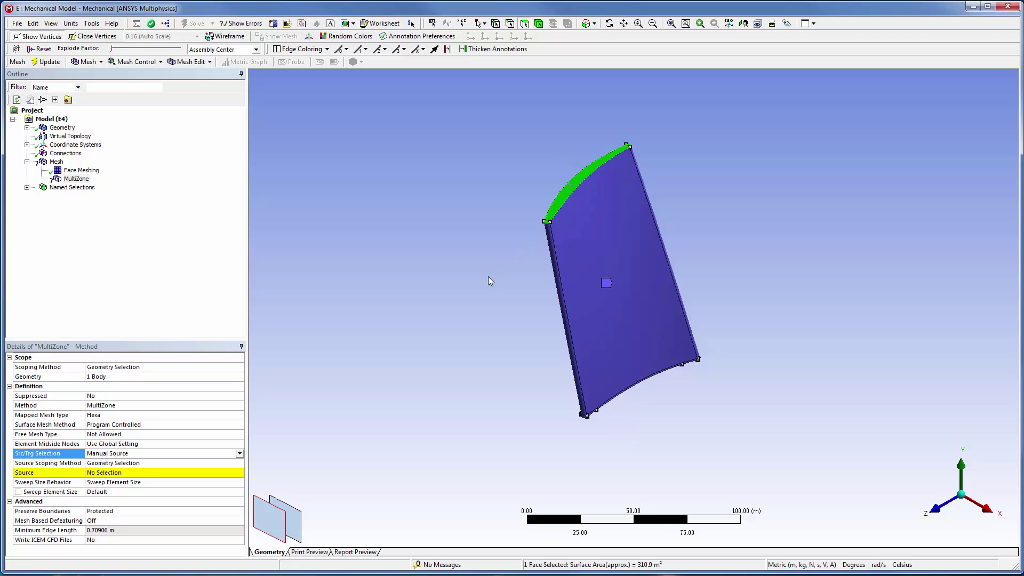
middle_click_drag(486, 290, 762, 117)
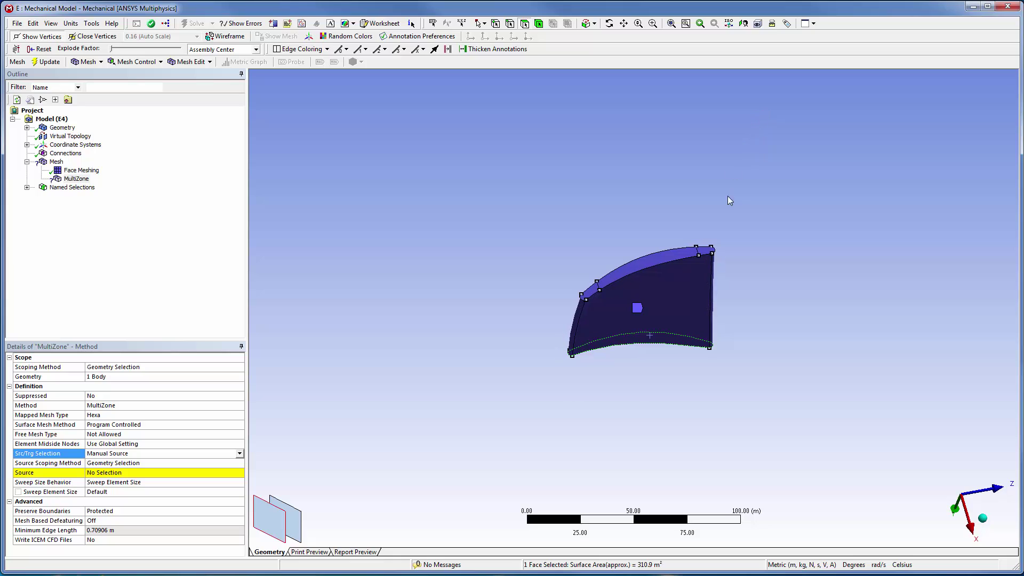
left_click(707, 250, "ctrl")
left_click(656, 263, "ctrl")
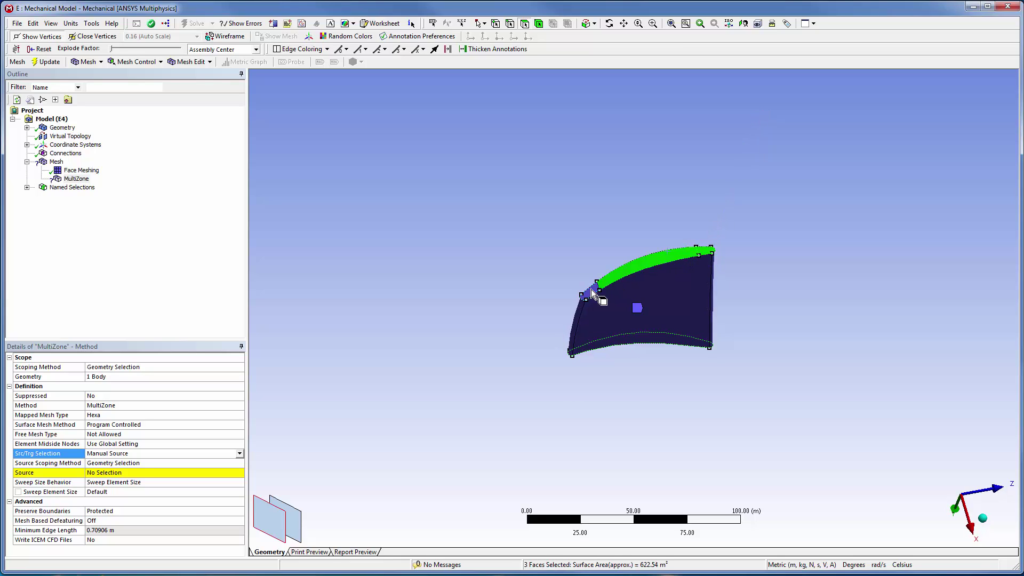
left_click(590, 292, "ctrl")
left_click(165, 476)
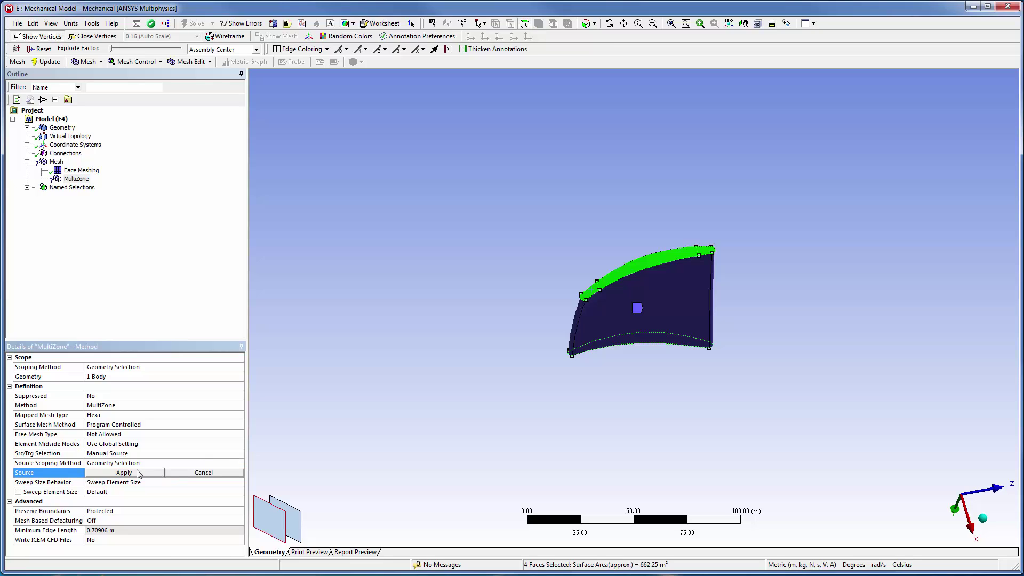
left_click(137, 473)
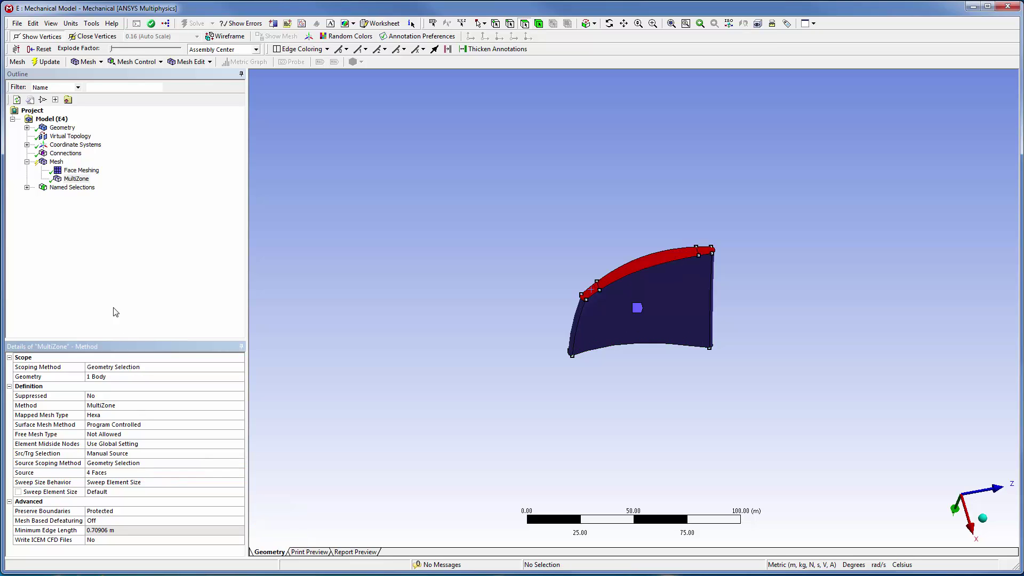
Add inflation to the MultiZone method and assign the blade's six side faces between tip and root as its boundary.
left_click(78, 179)
right_click(78, 179)
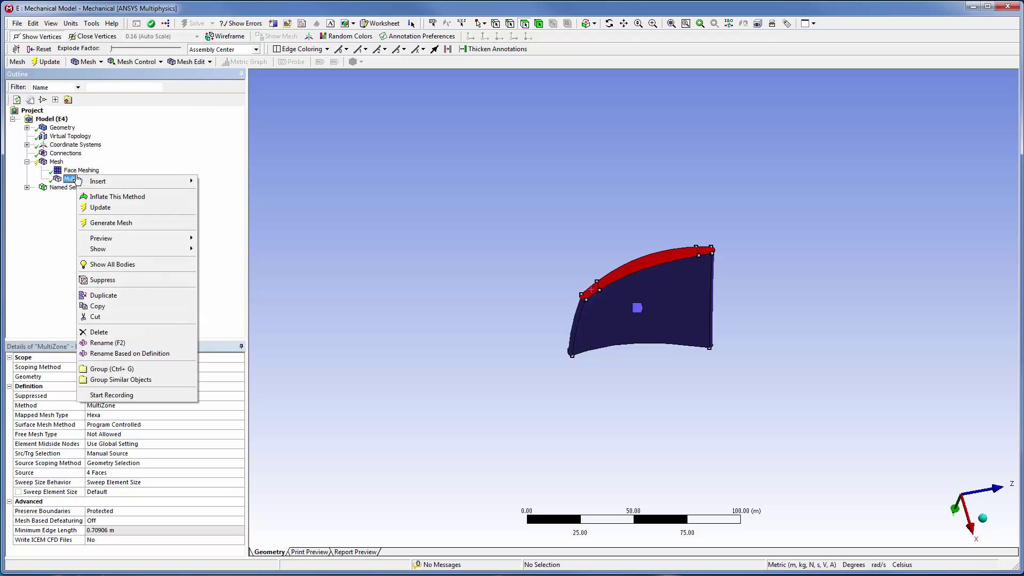
left_click(111, 199)
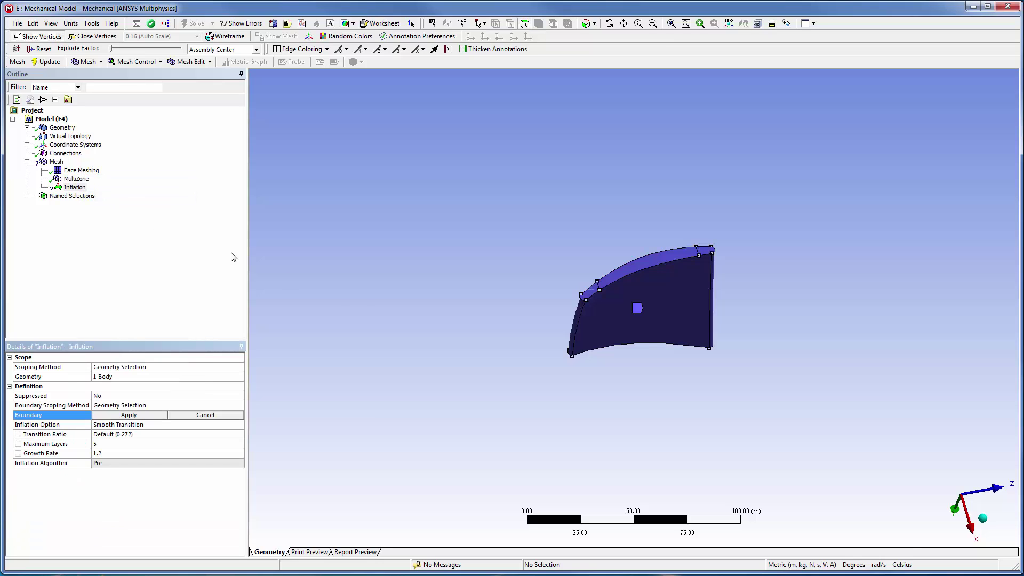
middle_click_drag(470, 333, 696, 383)
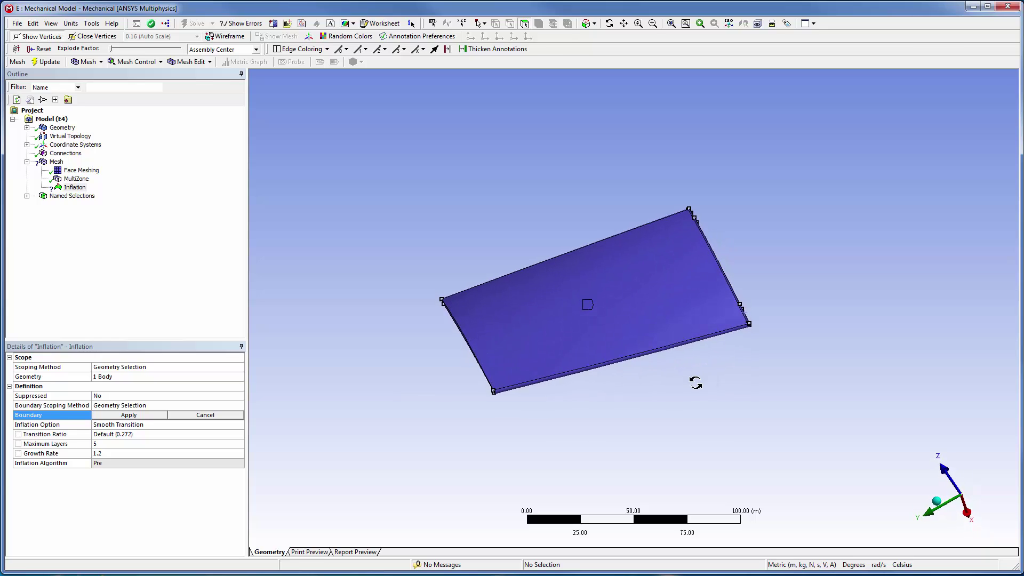
left_click(616, 293)
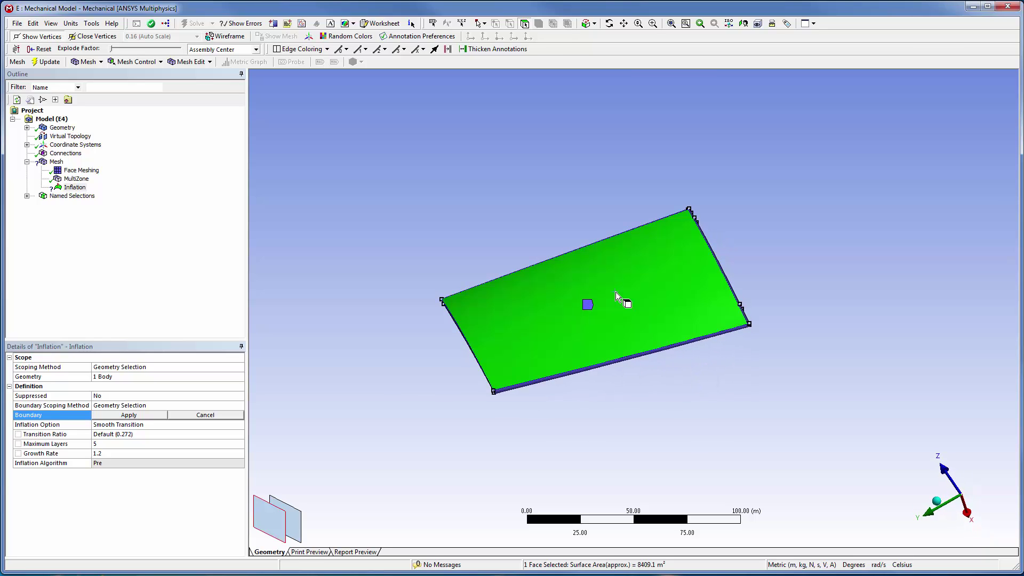
left_click(594, 23)
left_click(599, 47)
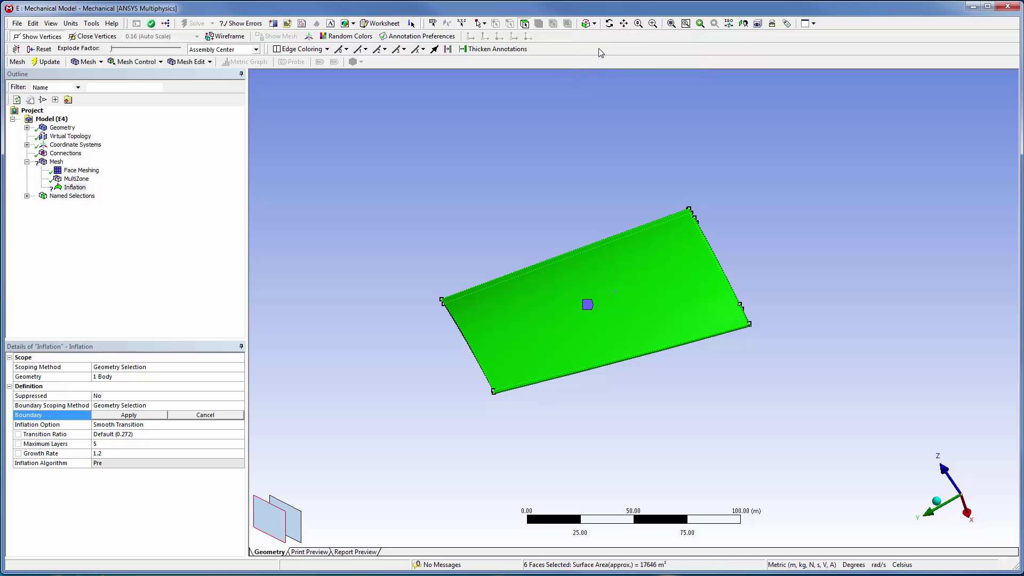
left_click(146, 419)
Set the inflation's maximum number of layers to 3.
left_click(130, 446)
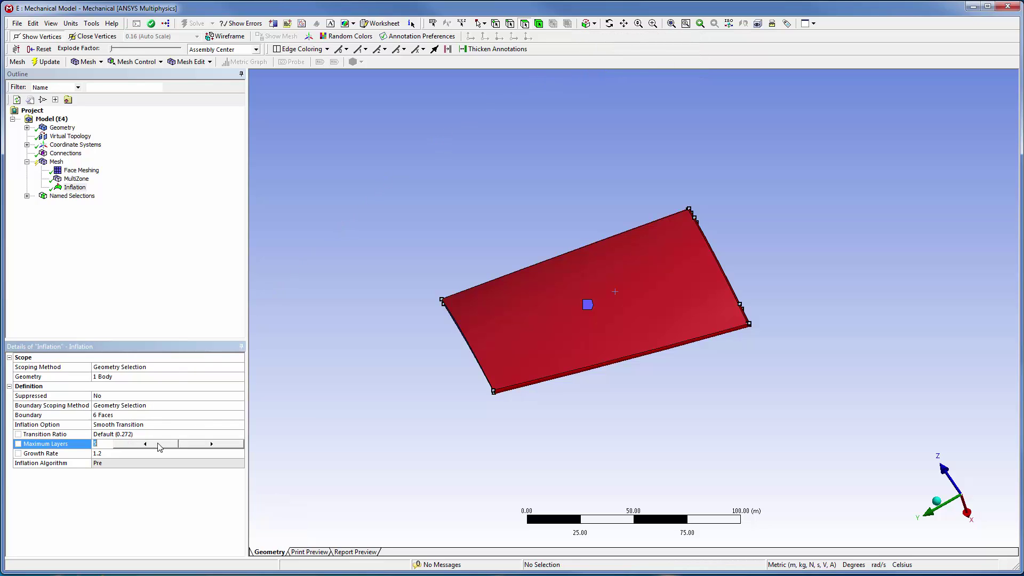
left_click_drag(164, 448, 166, 448)
key("Return")
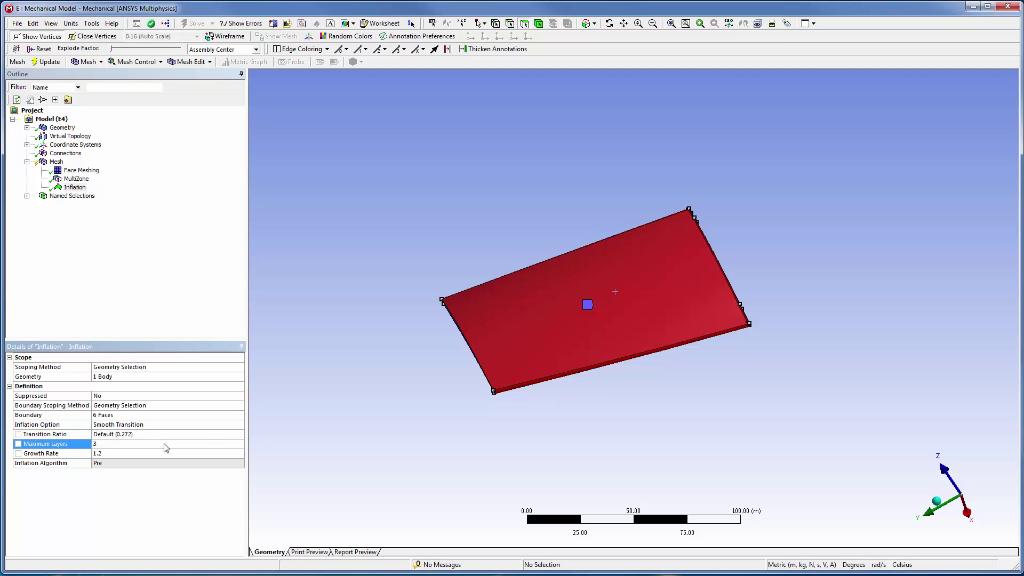
Show all bodies of the blade assembly again in the isometric view.
right_click(438, 412)
left_click(472, 446)
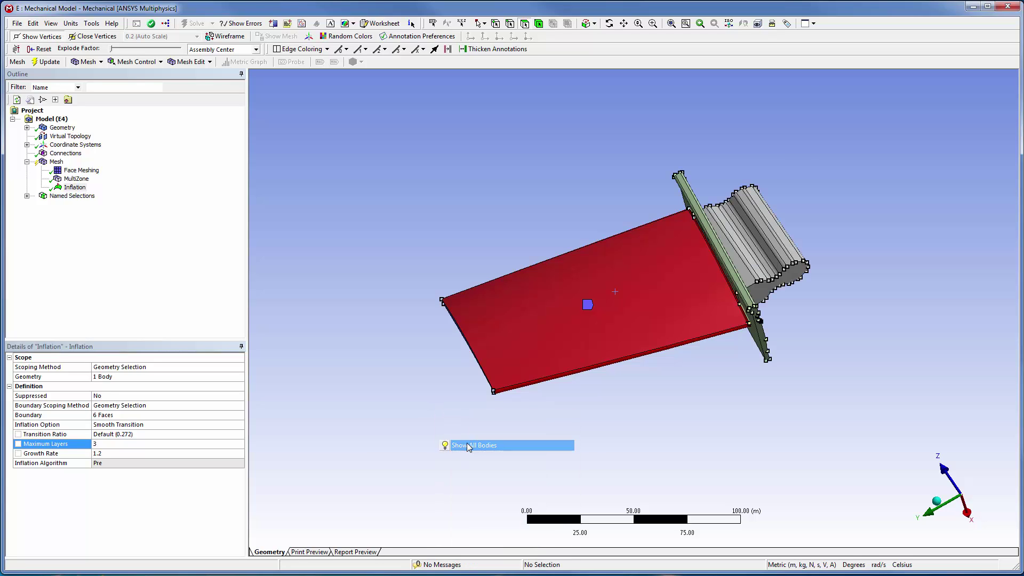
left_click(936, 502)
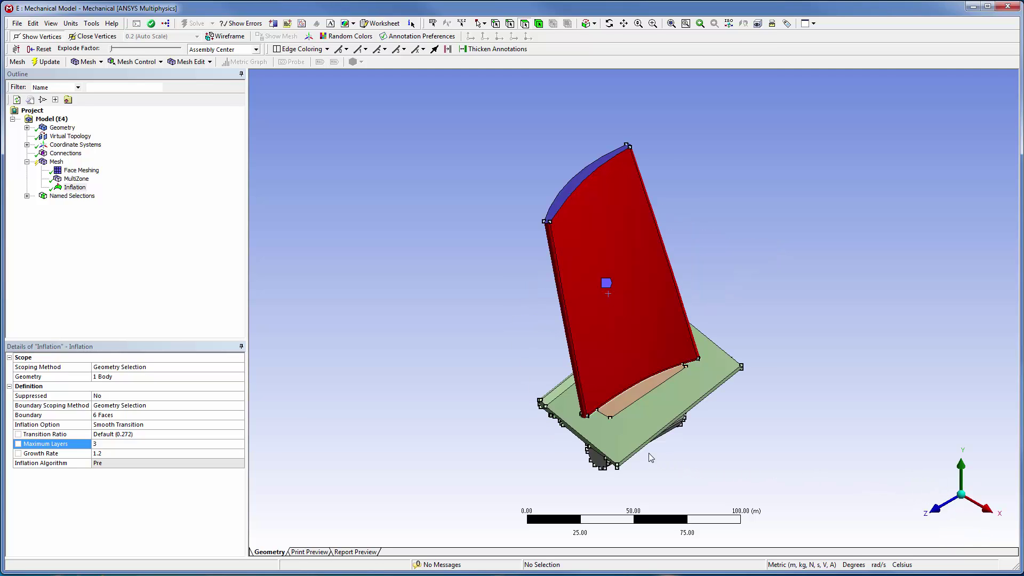
Isolate the green platform body by hiding all other bodies of the blade assembly.
left_click(613, 430)
right_click(619, 450)
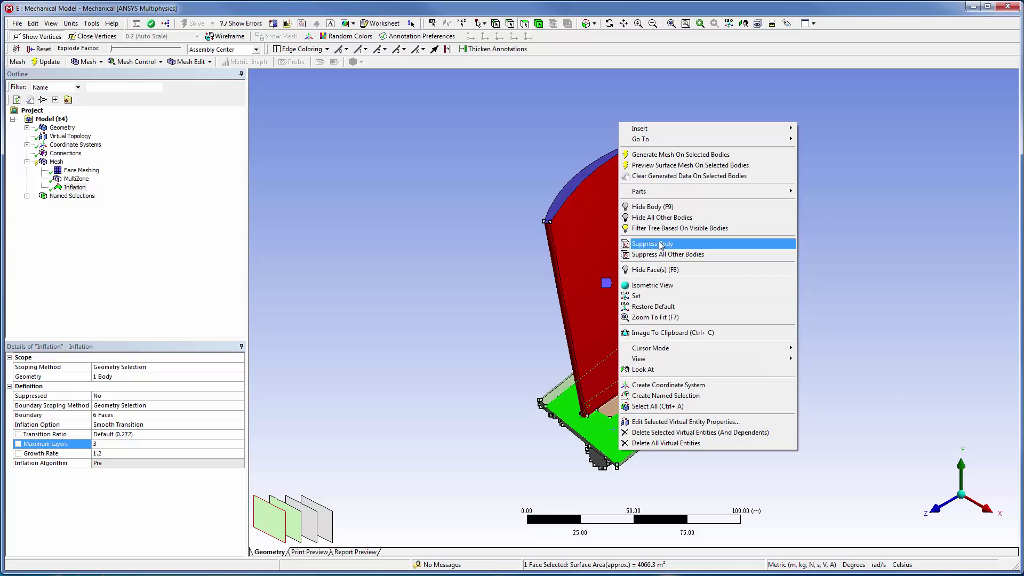
left_click(664, 216)
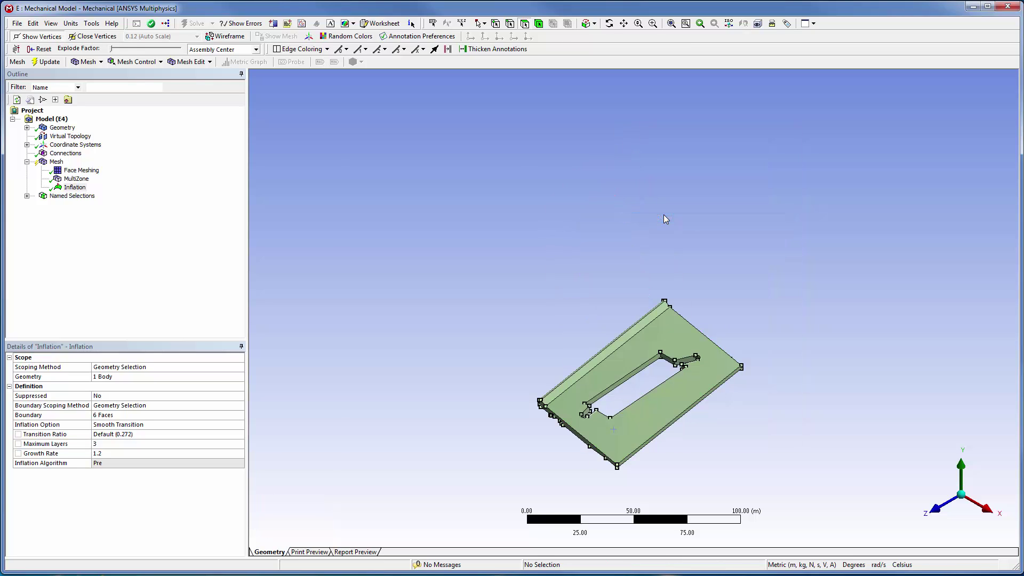
Insert a mesh method on the platform body and set it to MultiZone.
left_click(539, 24)
left_click(622, 451)
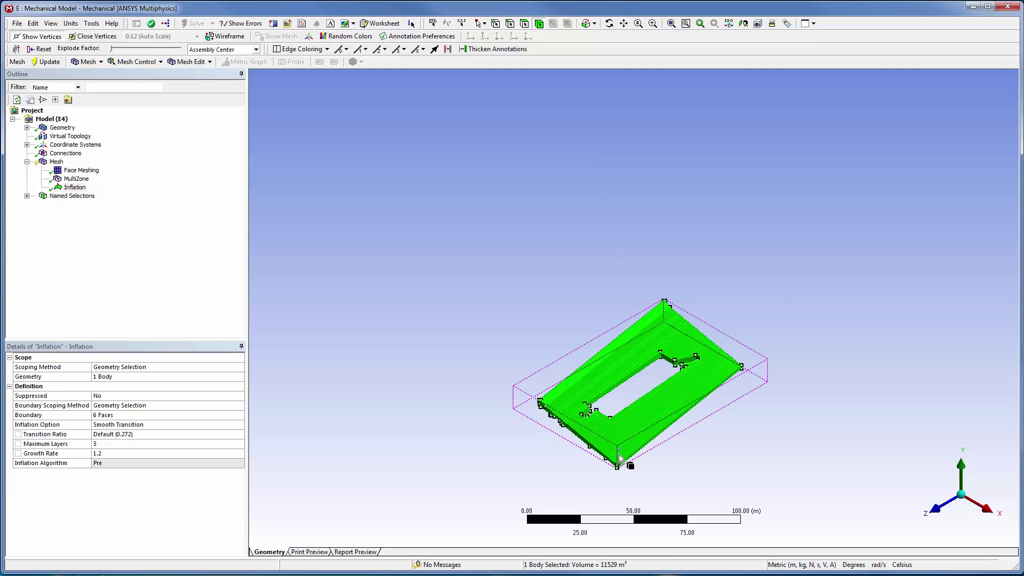
right_click(620, 456)
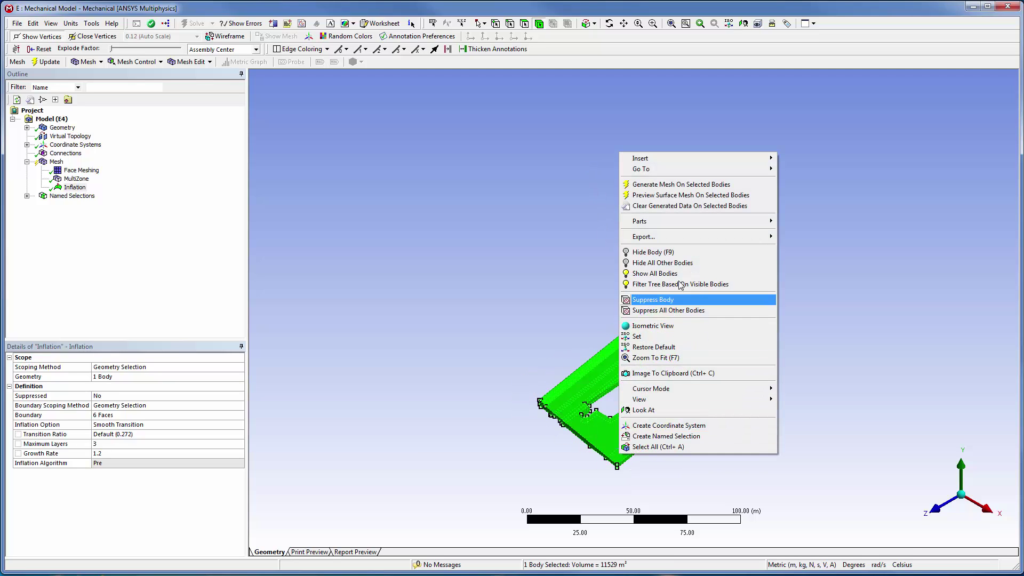
mouse_move(702, 160)
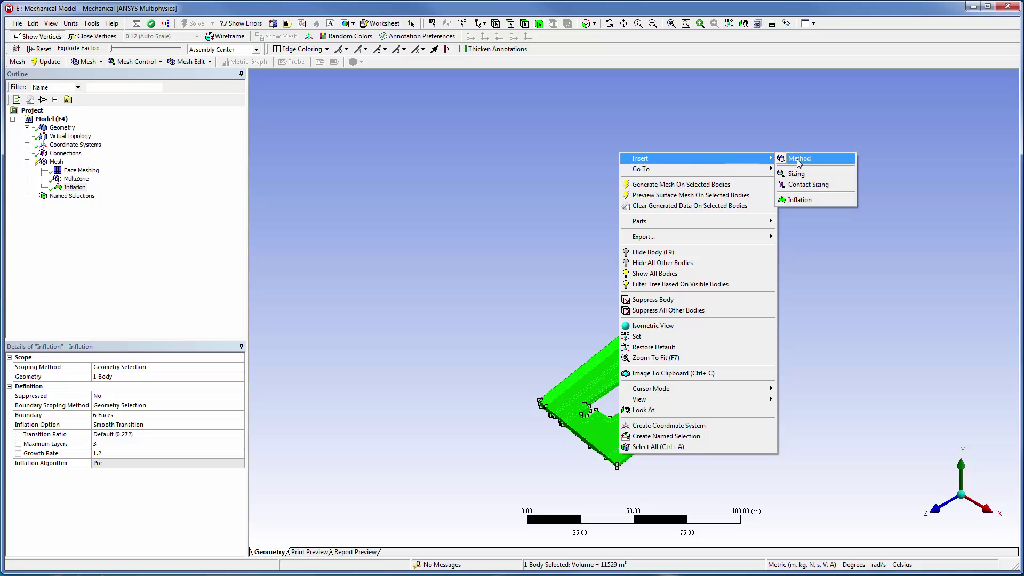
left_click(787, 158)
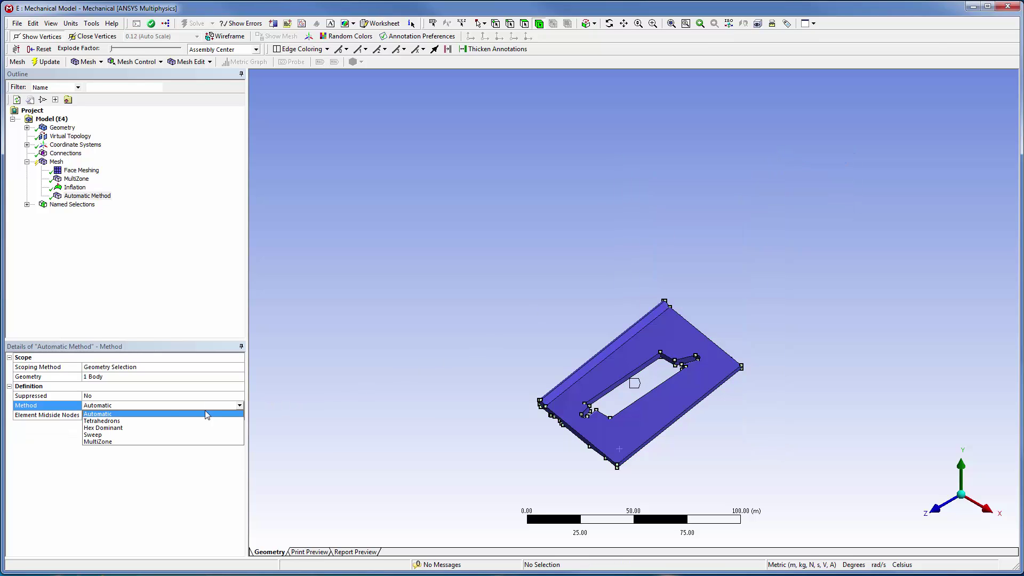
left_click(116, 442)
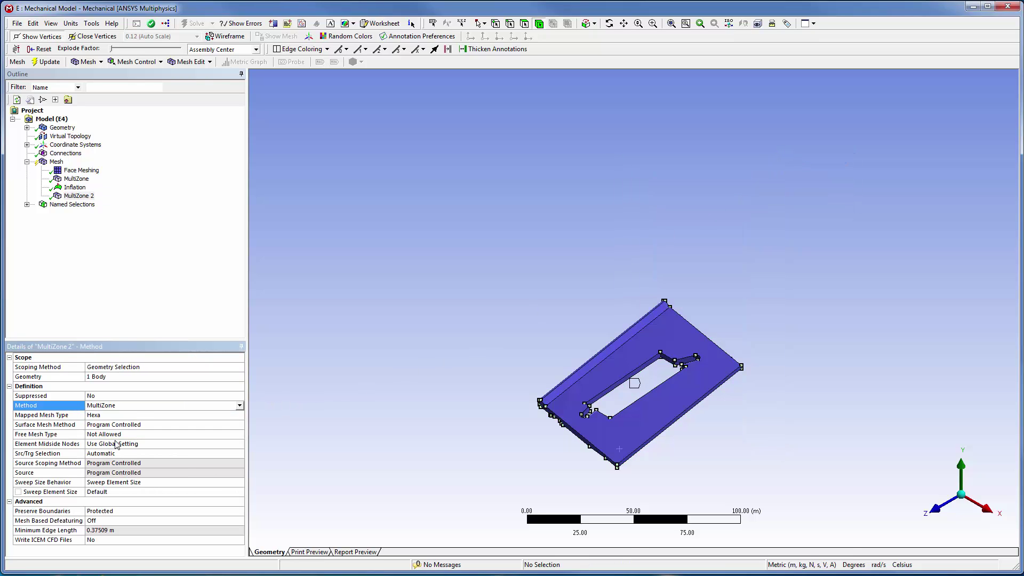
Set the free mesh type of the platform's MultiZone method to Hexa Dominant.
left_click(138, 434)
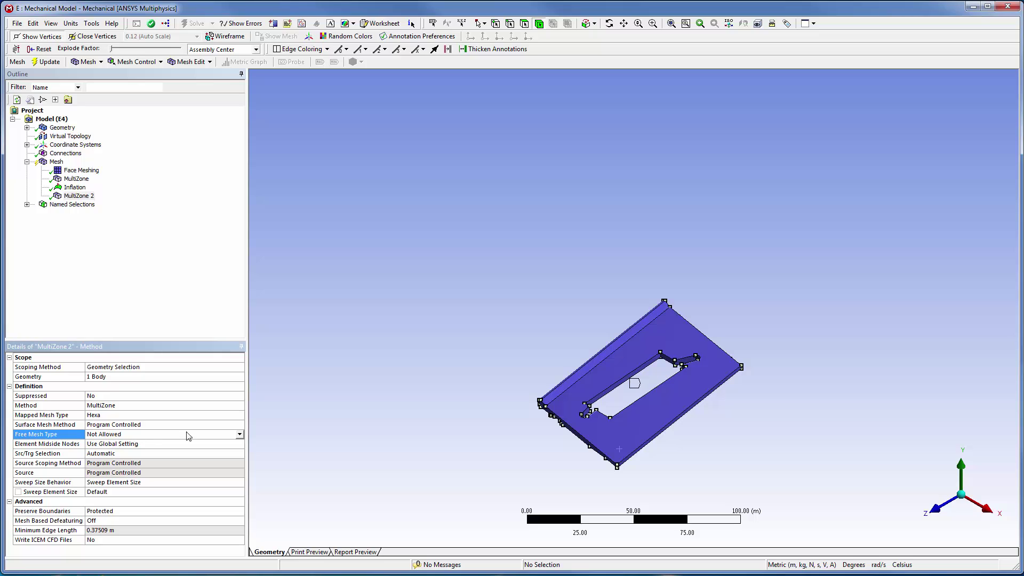
left_click(239, 435)
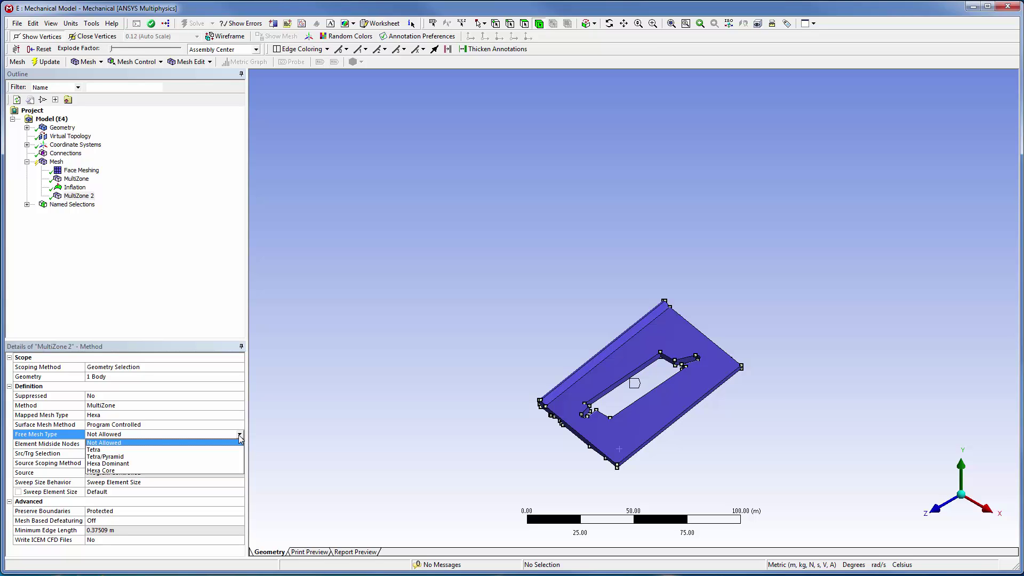
left_click(193, 463)
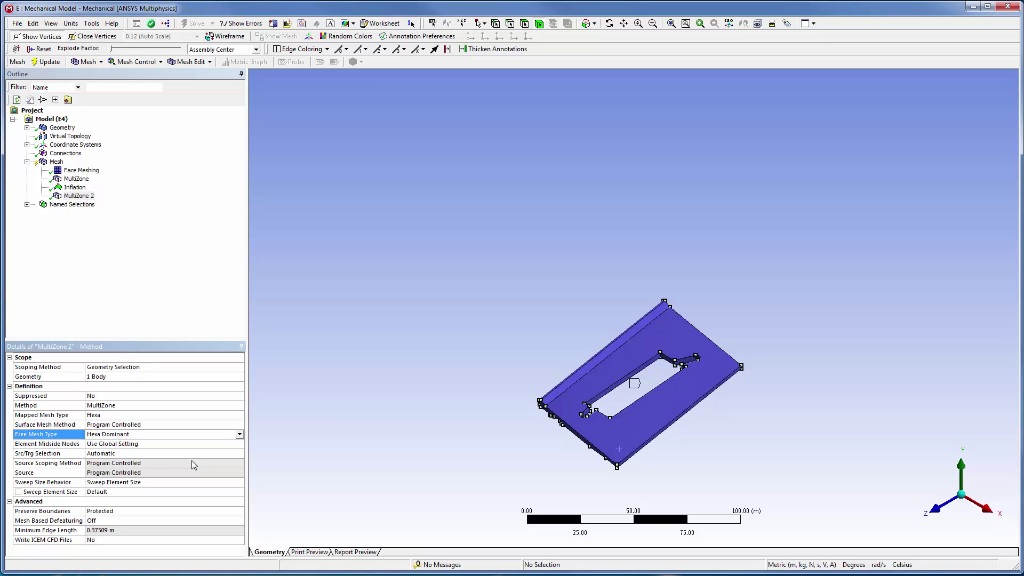
Show all bodies again and hide only the blade body.
right_click(381, 392)
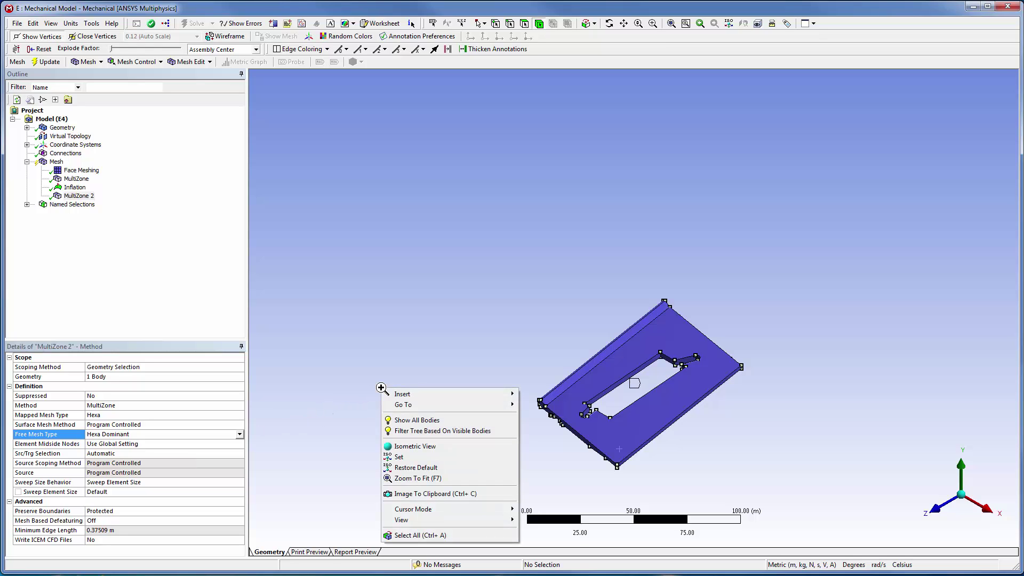
left_click(399, 420)
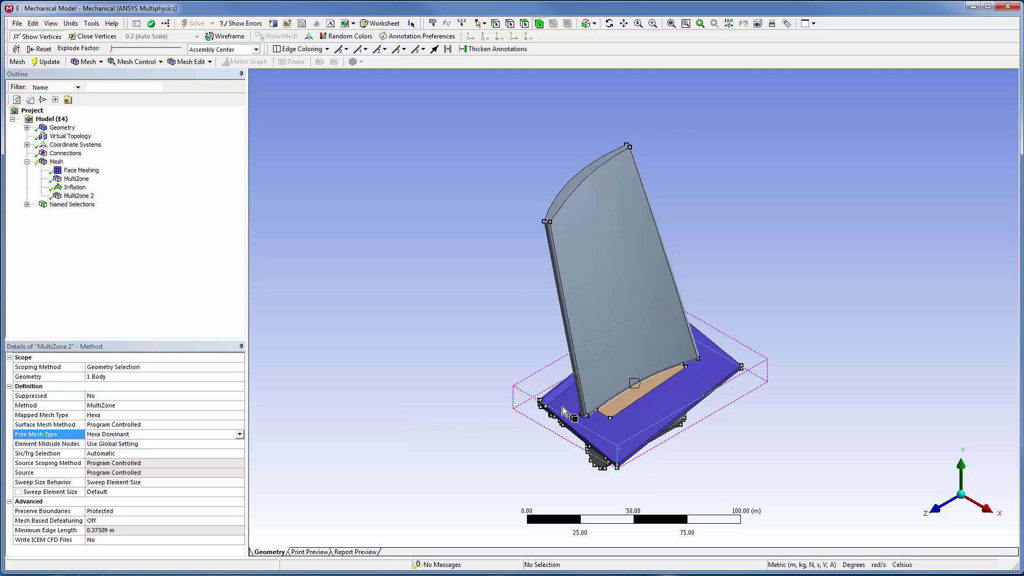
left_click(590, 395)
right_click(591, 406)
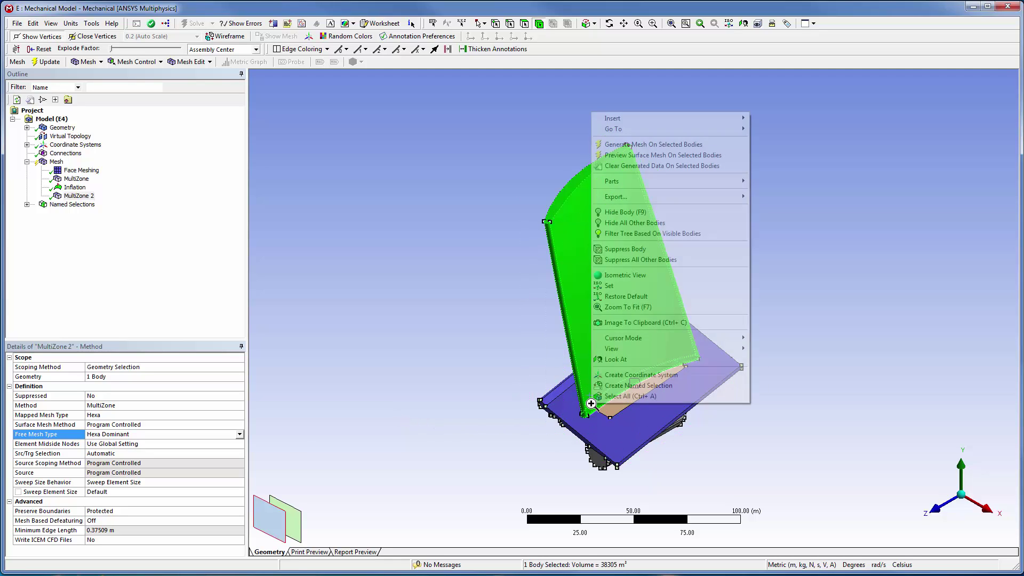
left_click(626, 213)
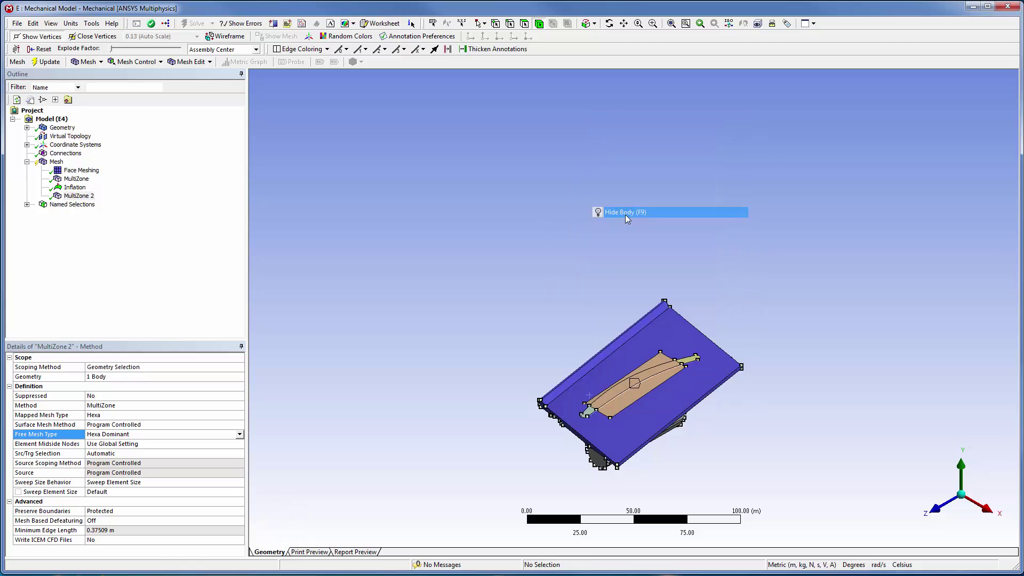
Select the visible sweepable bodies through the mesh's sweepable-body check and assign them a Sweep method.
right_click(54, 162)
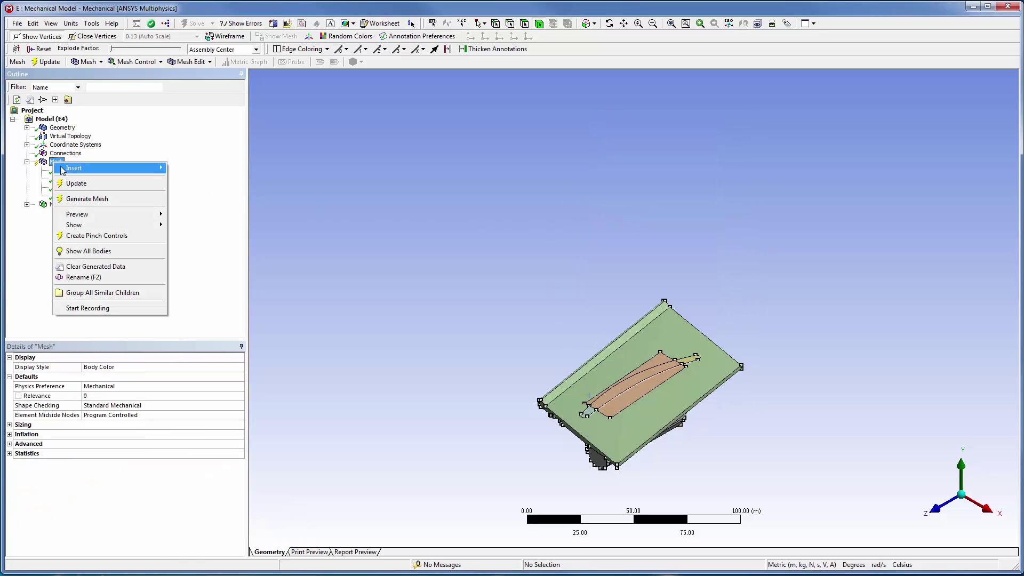
mouse_move(100, 217)
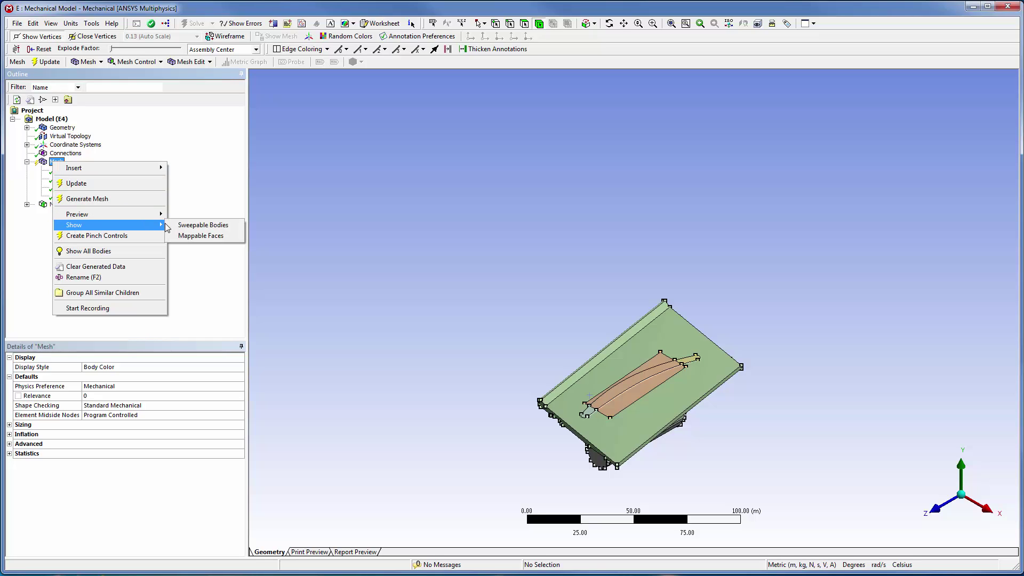
left_click(199, 223)
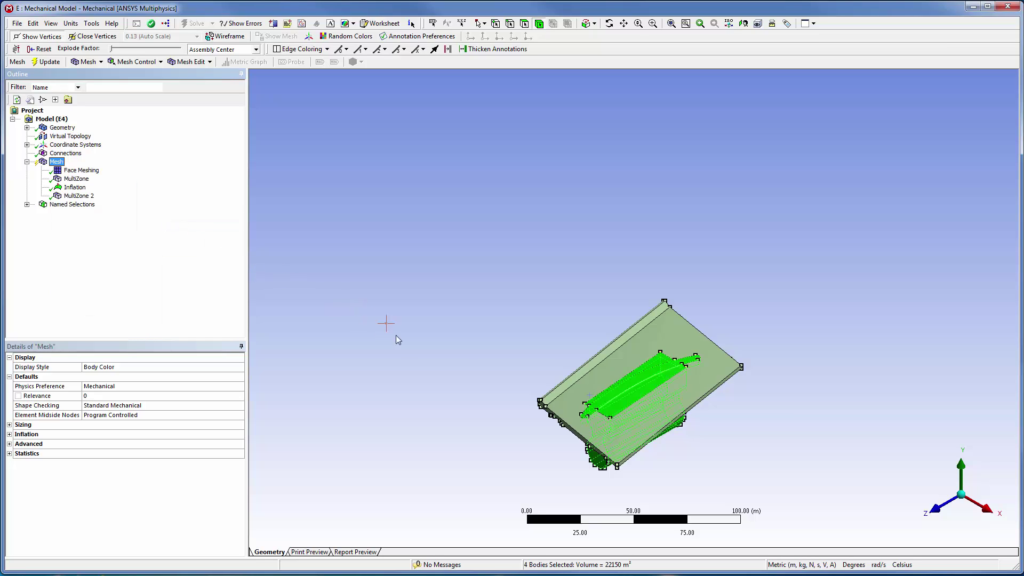
right_click(616, 398)
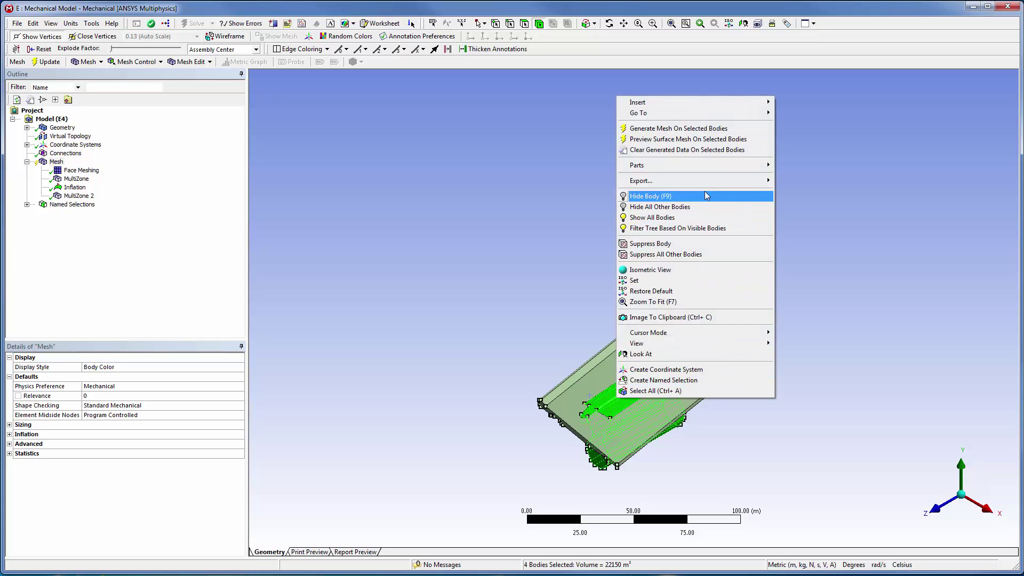
mouse_move(725, 102)
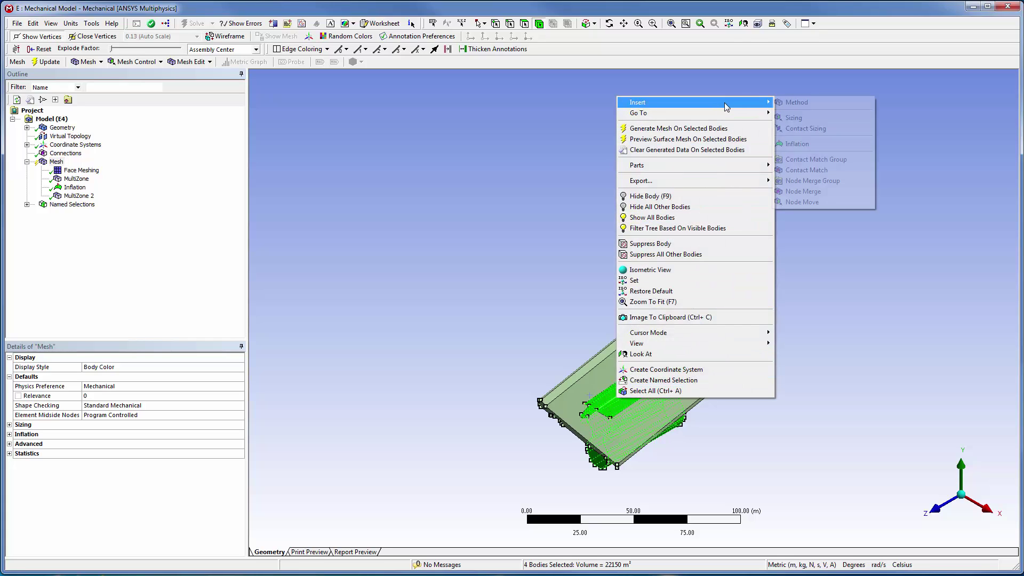
left_click(785, 100)
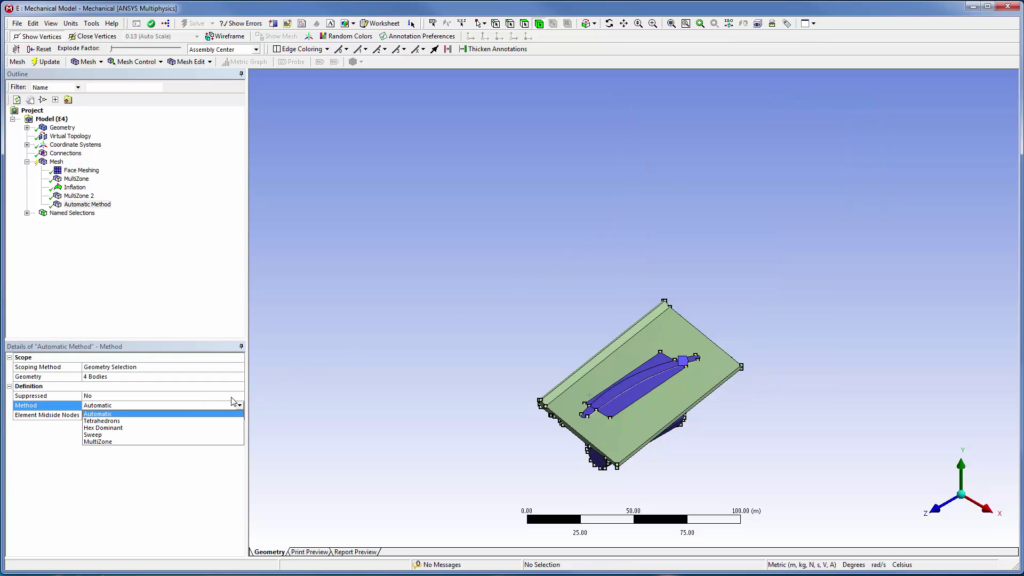
left_click(115, 436)
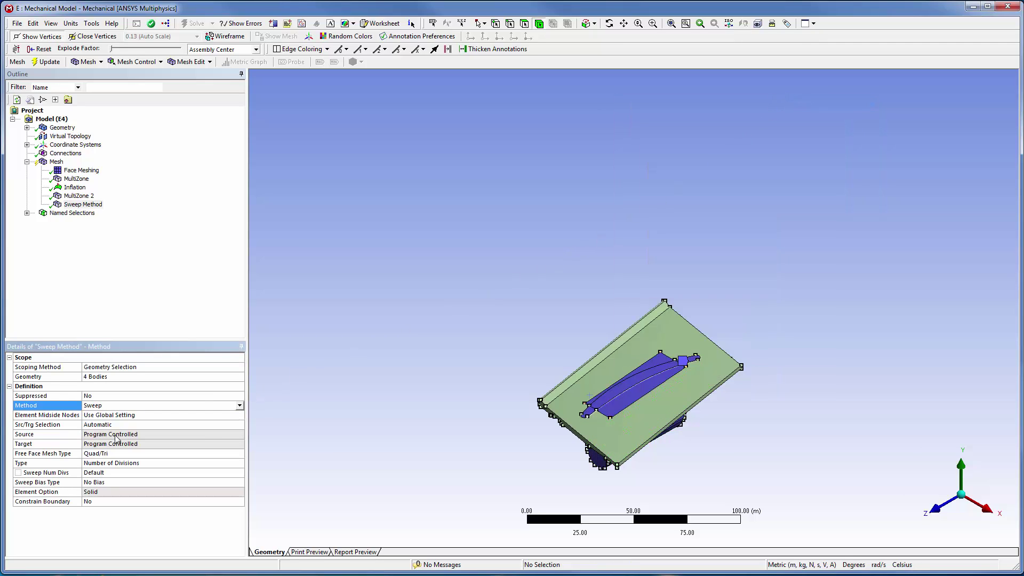
Show all bodies and create a named selection called Mesh_1 from the blade body.
right_click(419, 414)
left_click(441, 446)
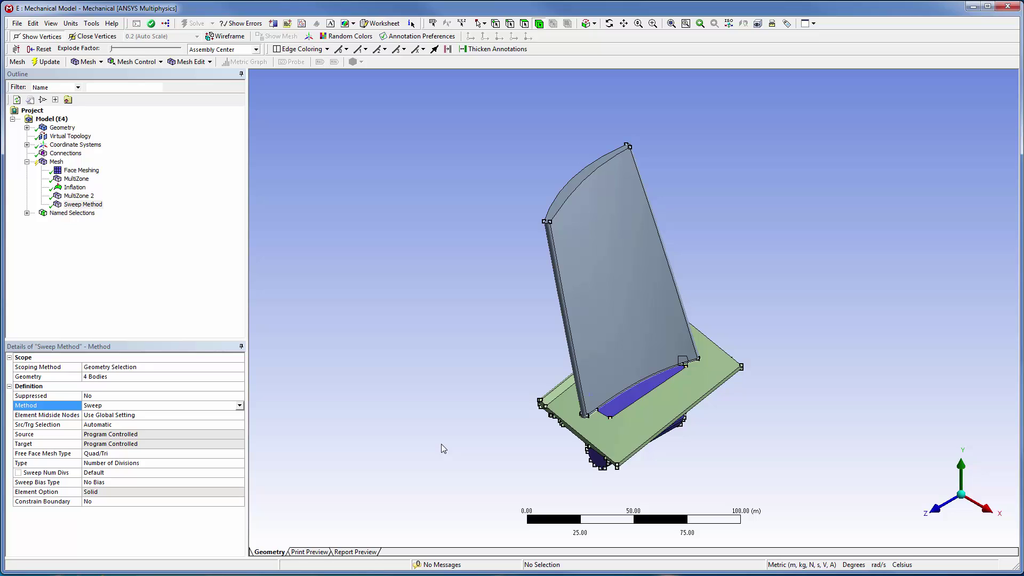
left_click(590, 404)
right_click(591, 405)
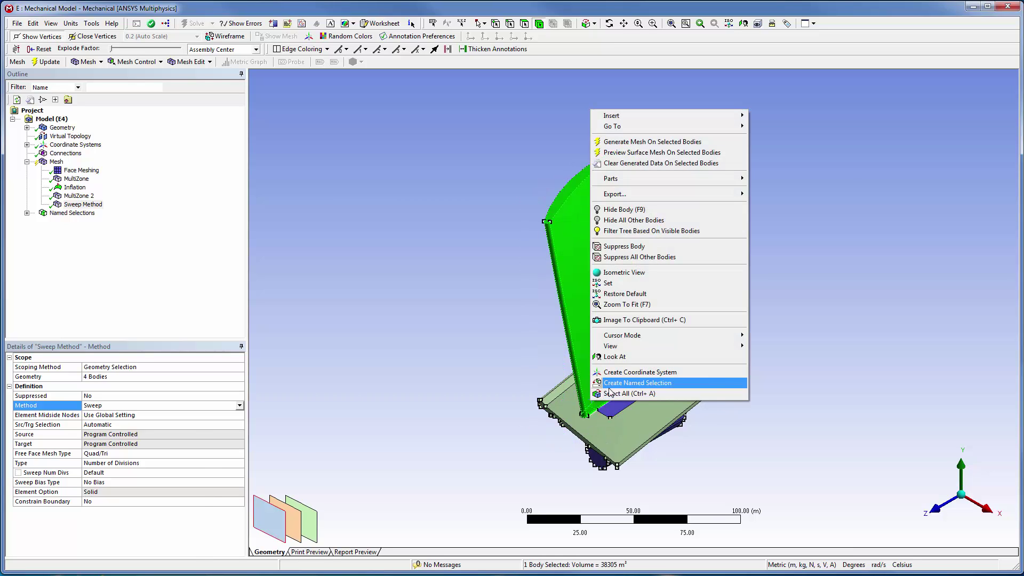
left_click(611, 392)
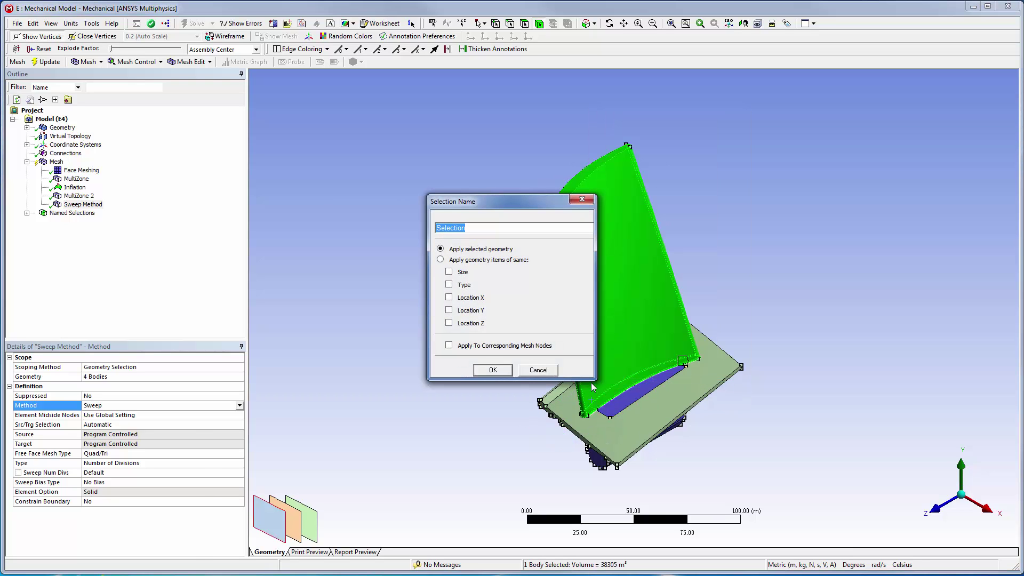
type("Mesh_1")
left_click(498, 368)
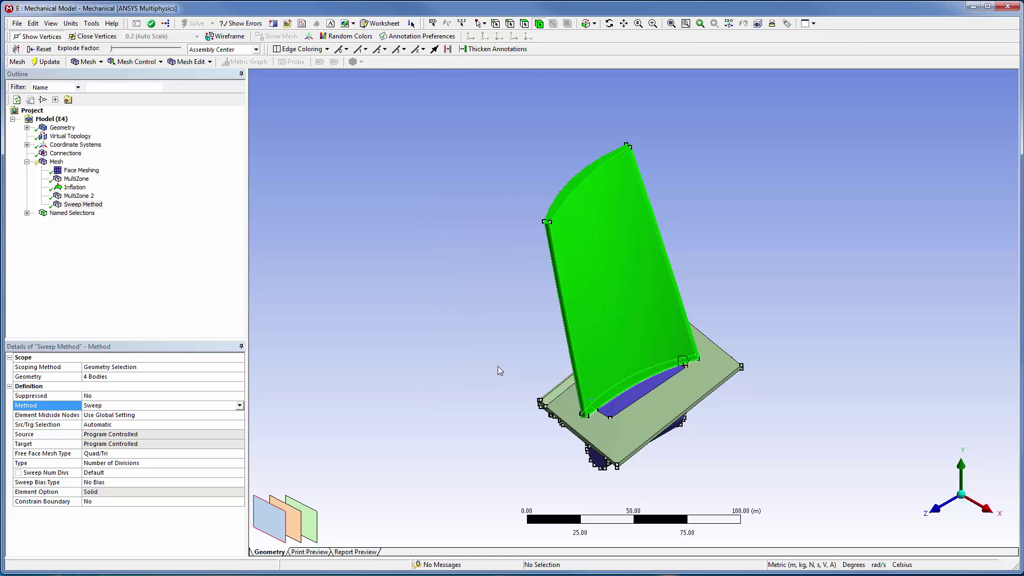
Hide the blade and create a named selection called Mesh_2 from the three bodies filling the platform's opening.
right_click(590, 404)
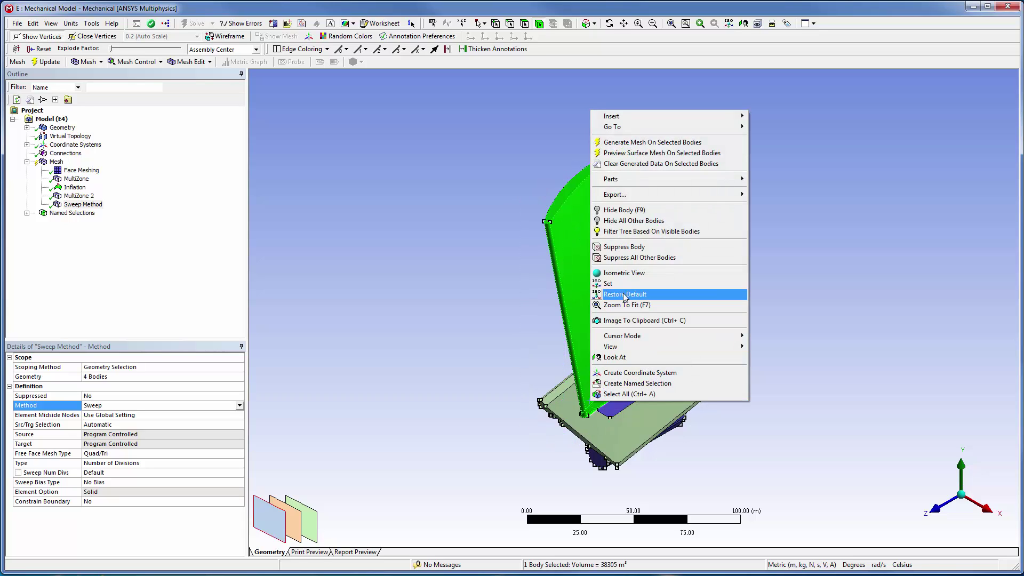
left_click(627, 210)
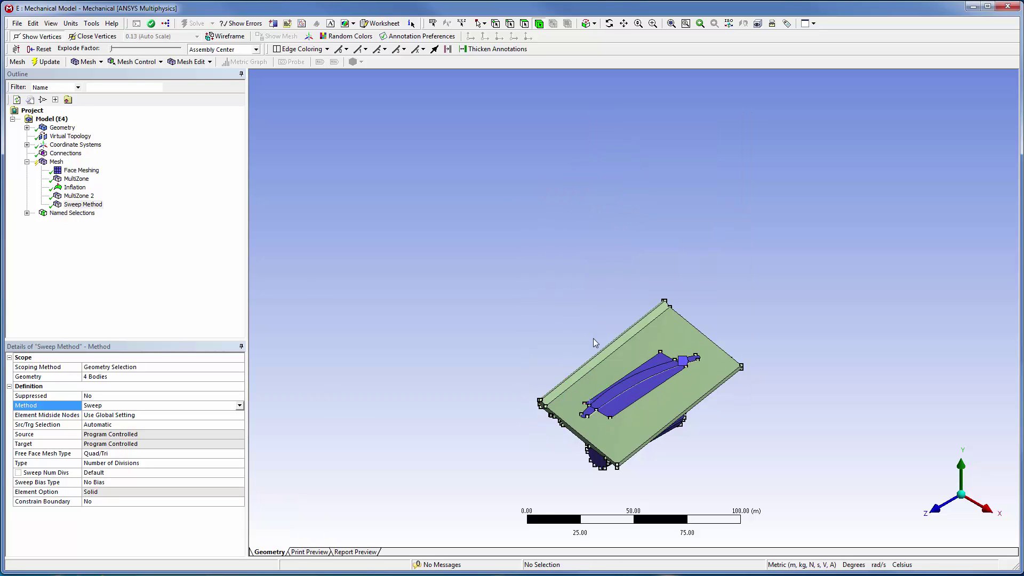
left_click(592, 412)
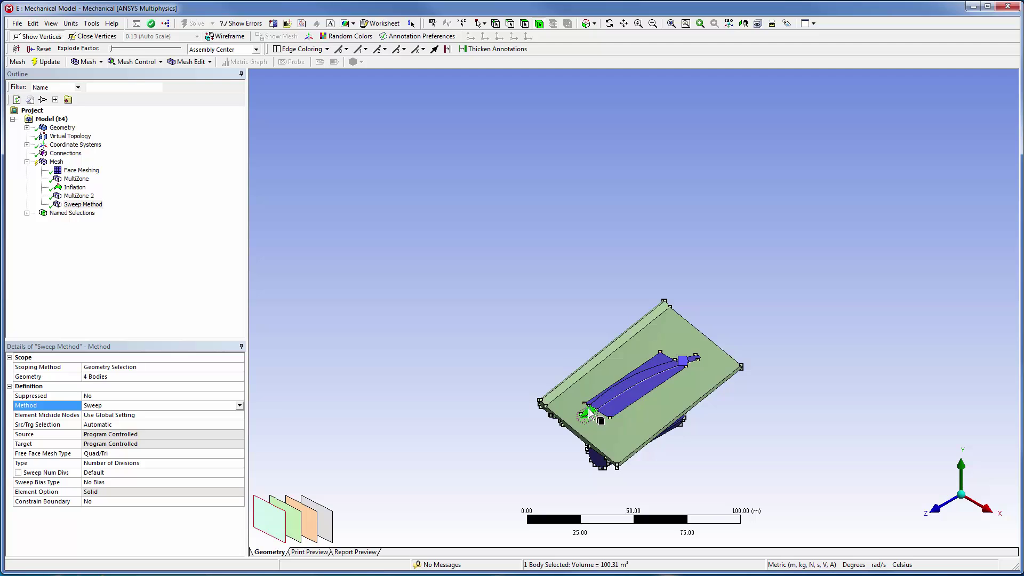
left_click(622, 397, "ctrl")
left_click(695, 362, "ctrl")
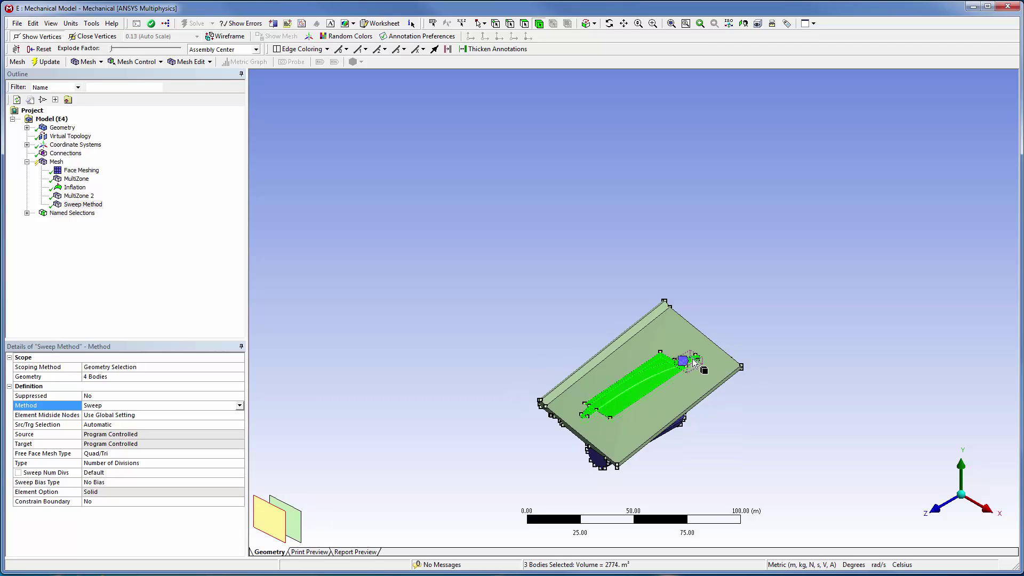
right_click(620, 399)
left_click(644, 382)
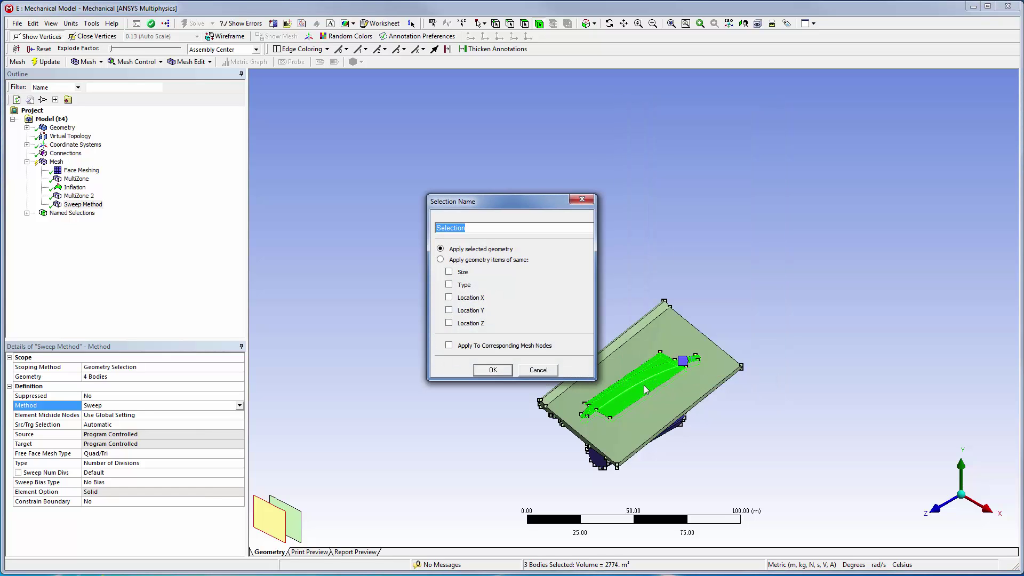
type("Mesh_2")
left_click(492, 372)
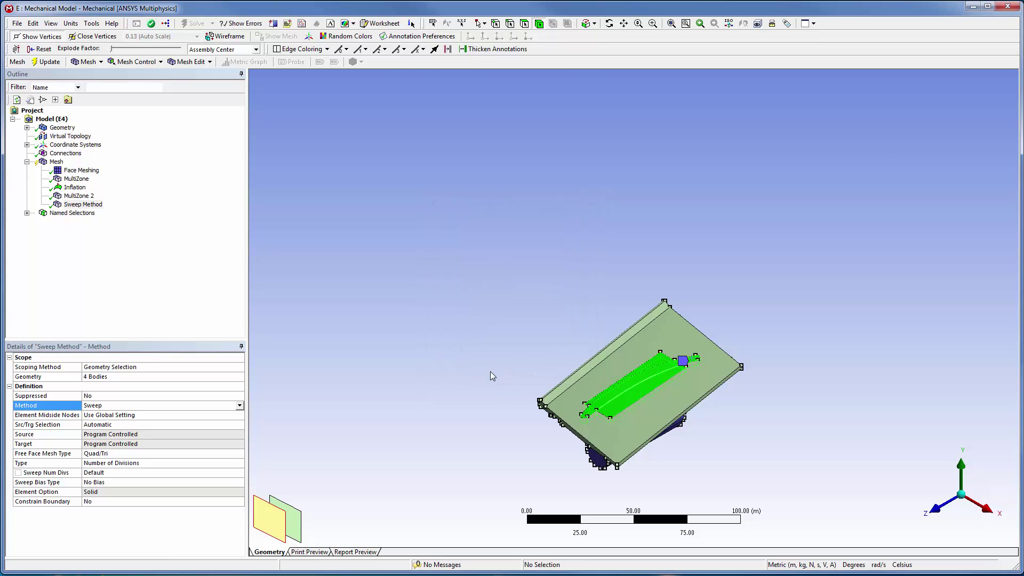
Create a named selection called Mesh_3 from the green platform body.
left_click(618, 458)
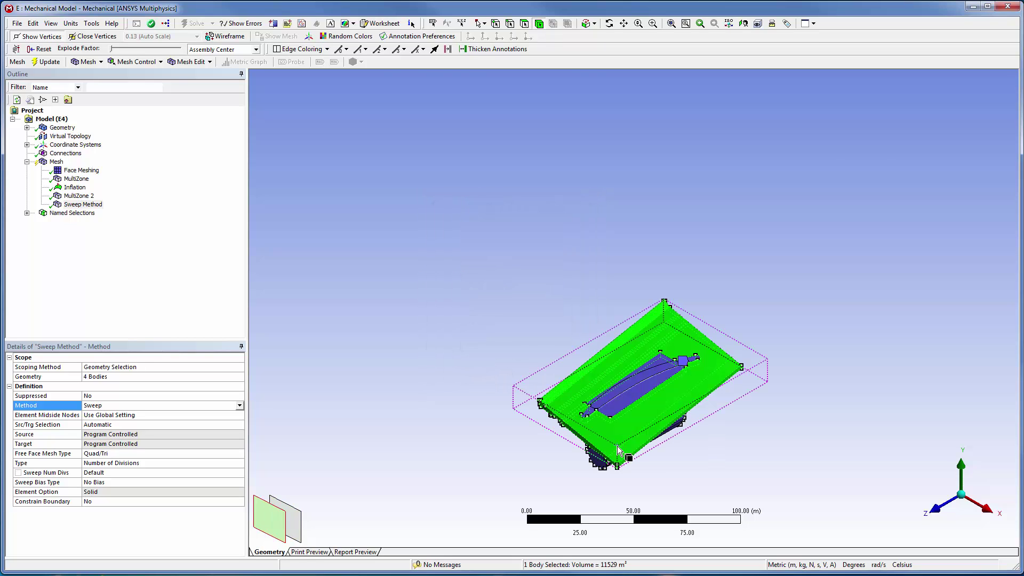
right_click(617, 458)
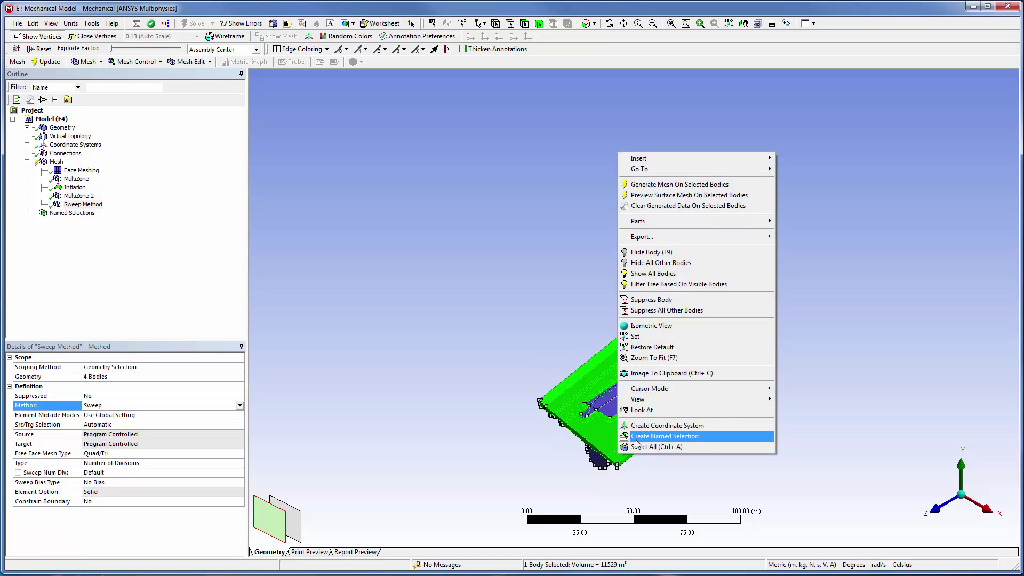
left_click(637, 437)
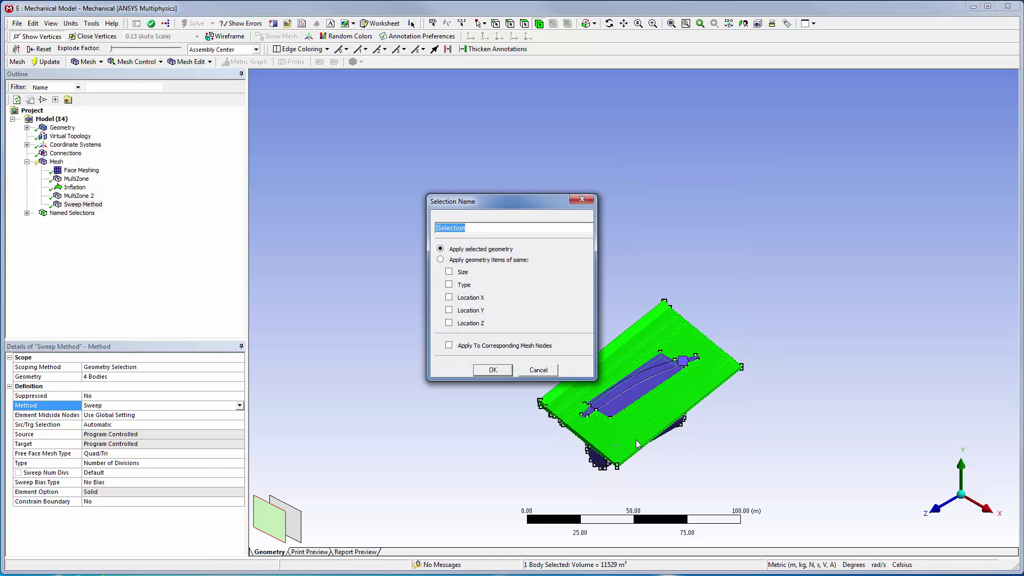
type("Mesh_3")
left_click(493, 369)
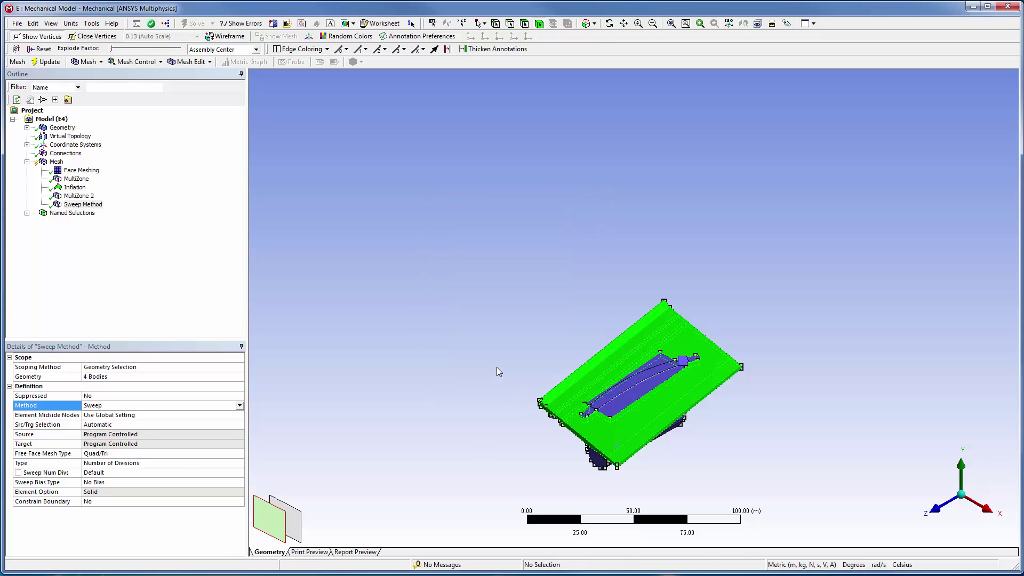
Show all bodies and add Mesh_1 as the first step in the mesh worksheet.
right_click(445, 401)
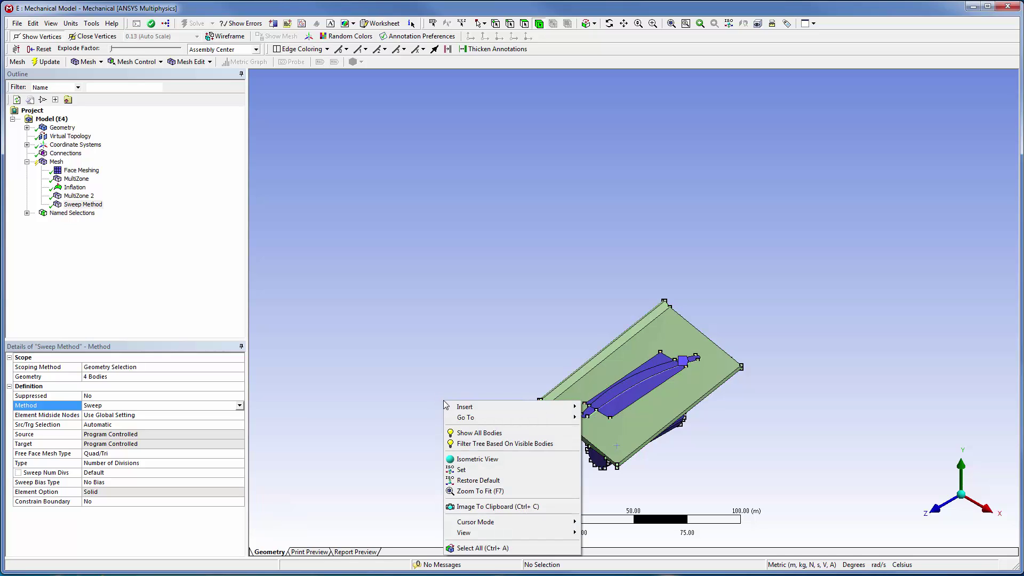
left_click(481, 434)
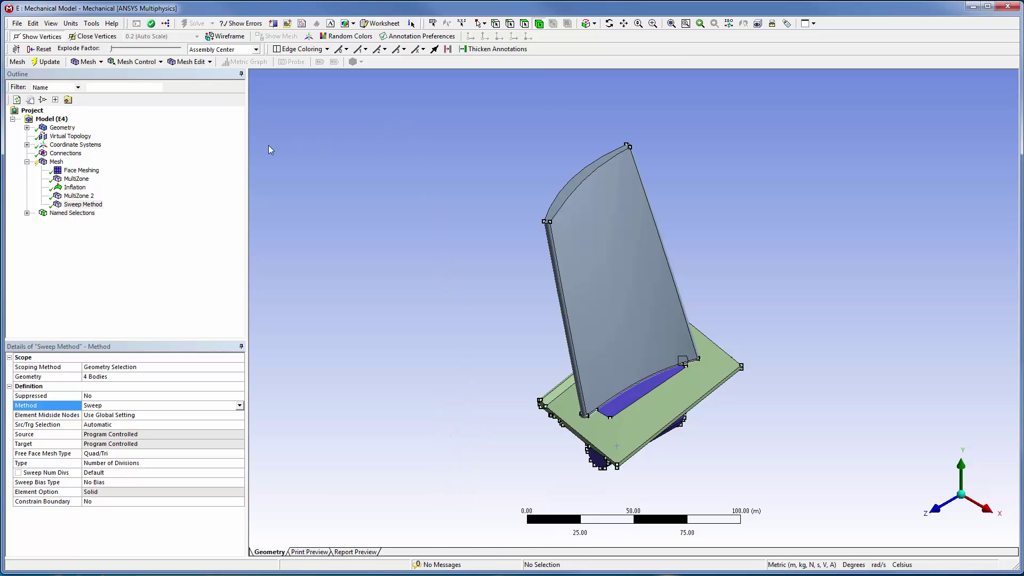
left_click(56, 162)
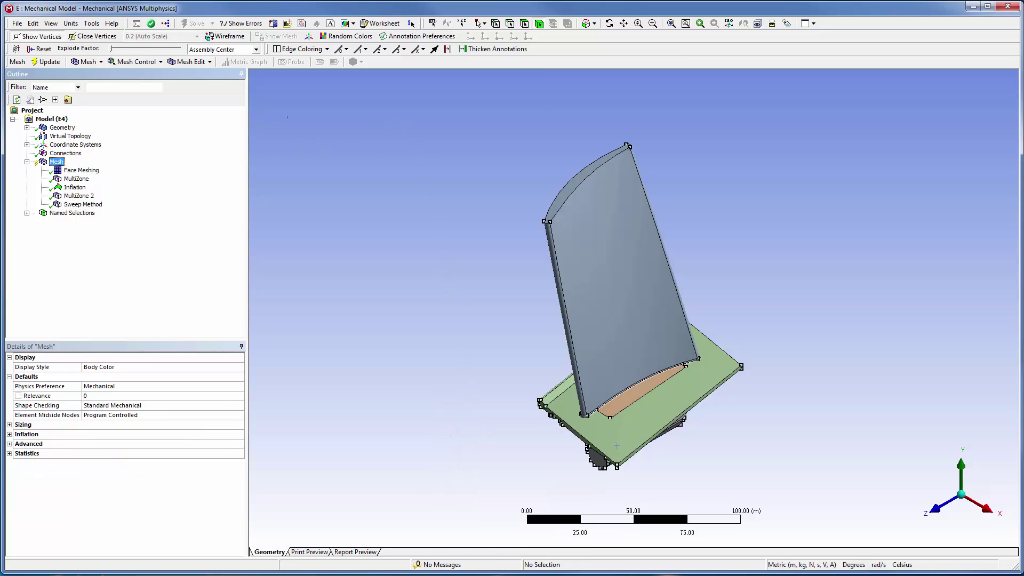
left_click(380, 24)
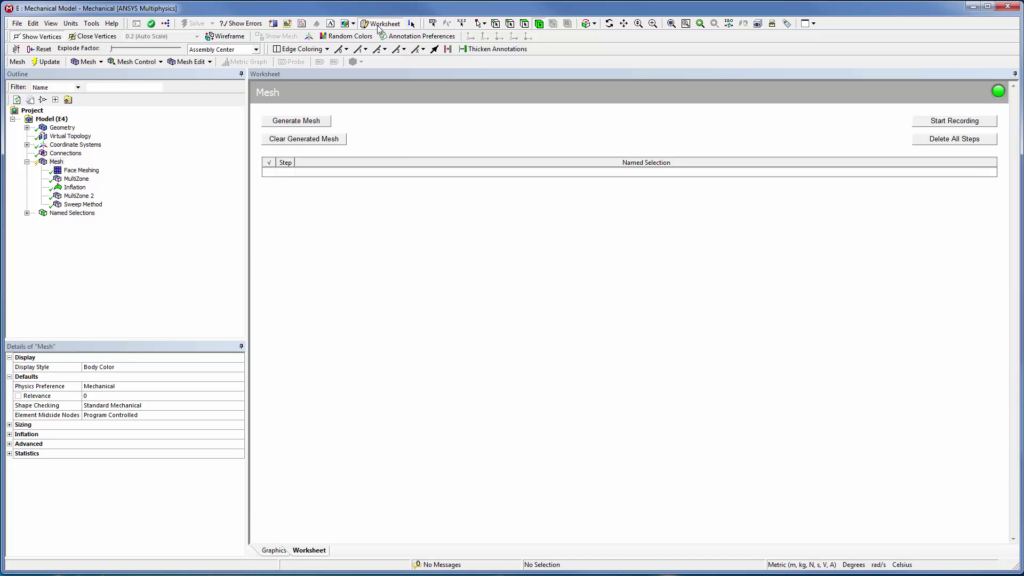
left_click(448, 175)
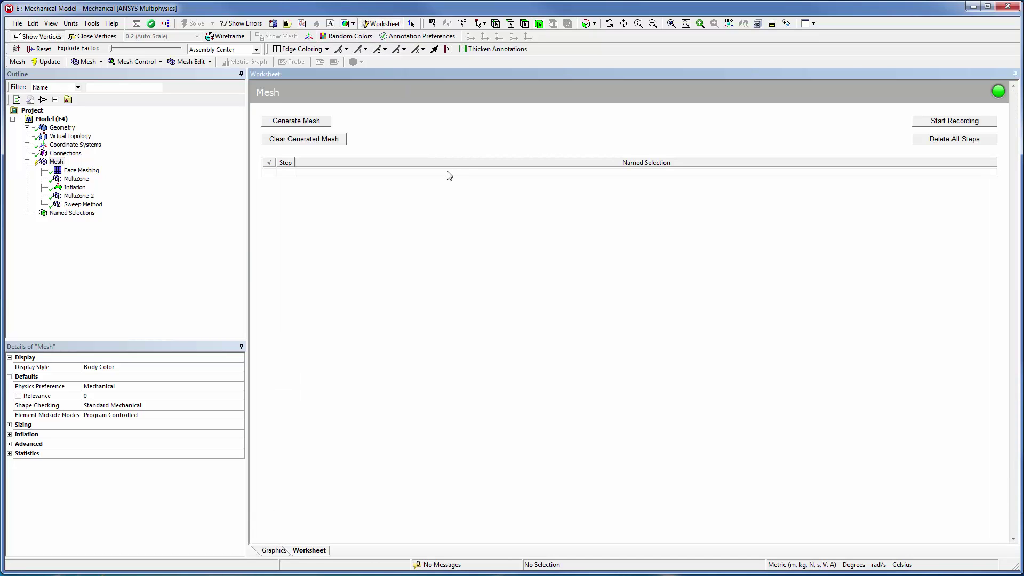
right_click(448, 175)
left_click(453, 178)
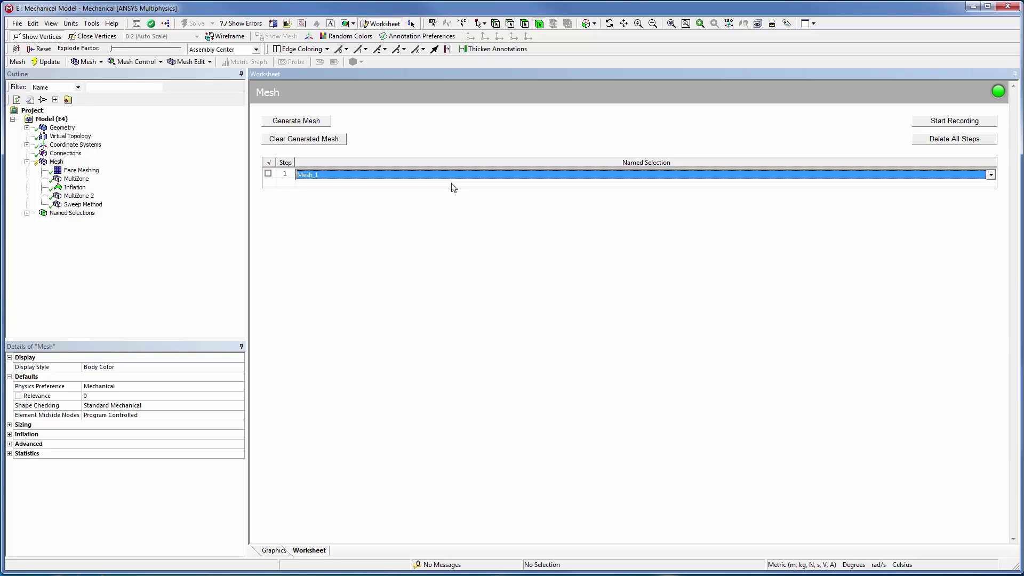
left_click(454, 188)
Add a second step to the mesh worksheet and assign it the named selection Mesh_2.
right_click(453, 187)
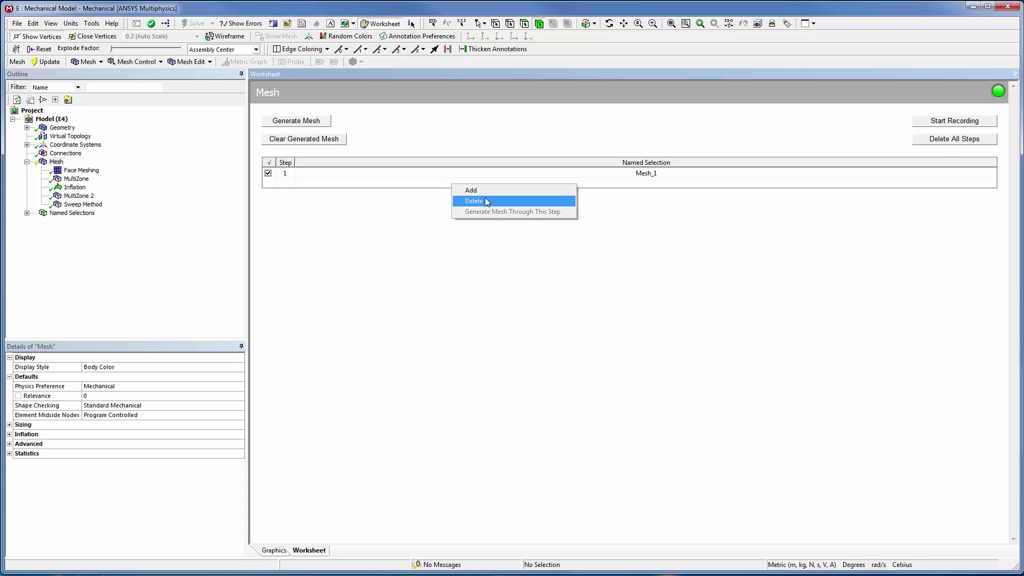
left_click(486, 193)
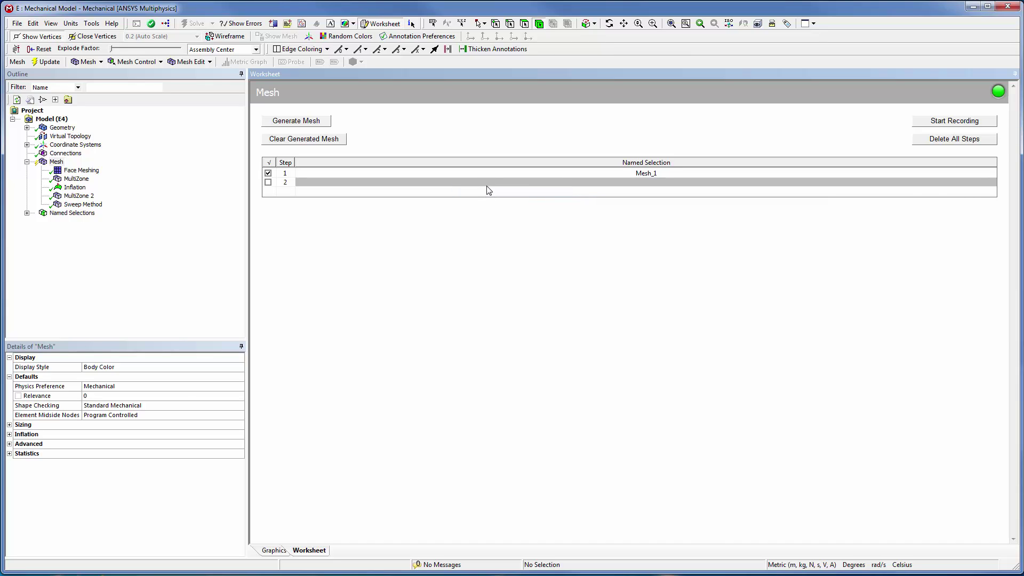
left_click(488, 181)
left_click(488, 181)
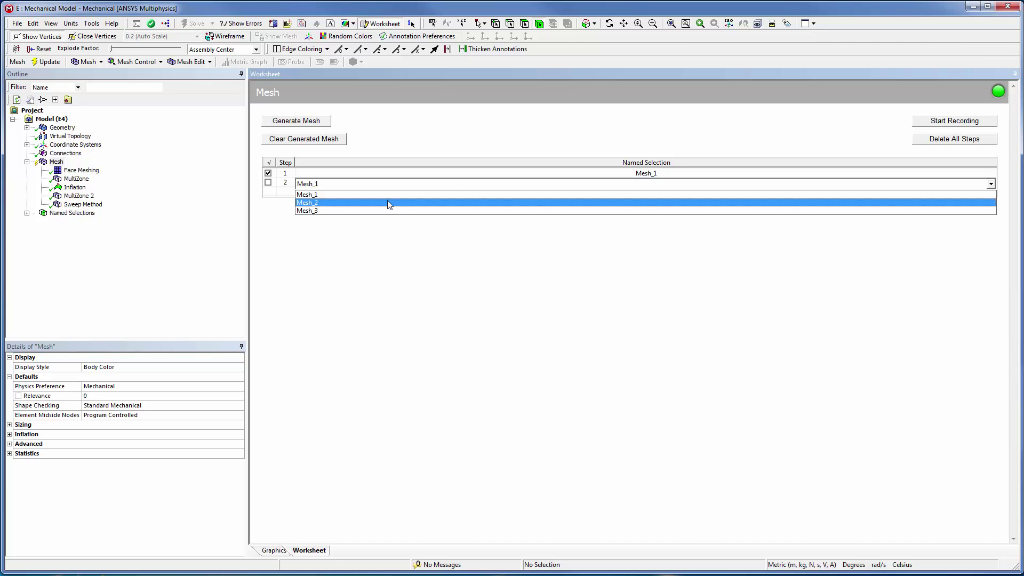
left_click(388, 200)
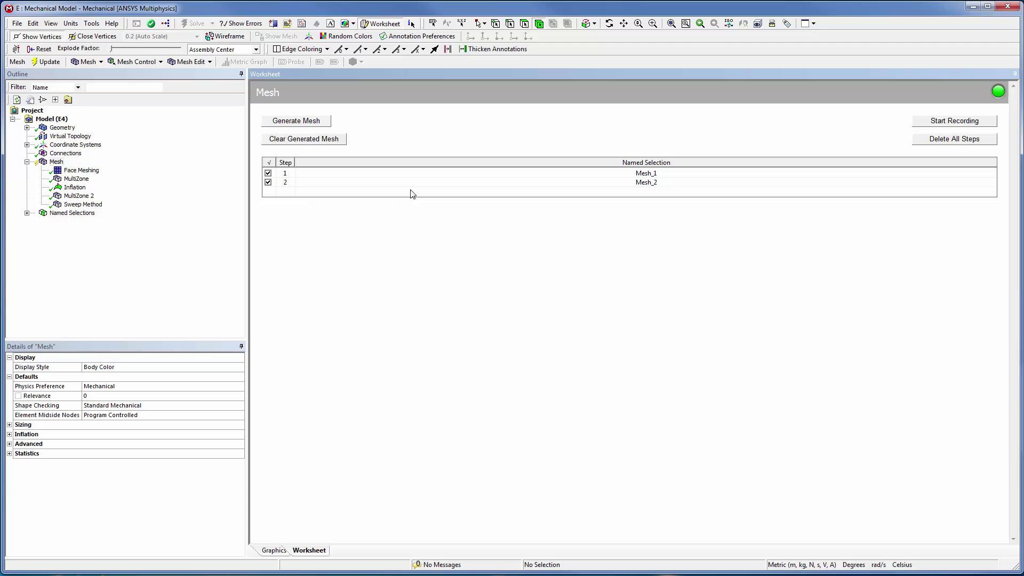
Add Mesh_3 as the third step in the worksheet and generate the mesh from the recorded sequence.
right_click(412, 194)
left_click(424, 195)
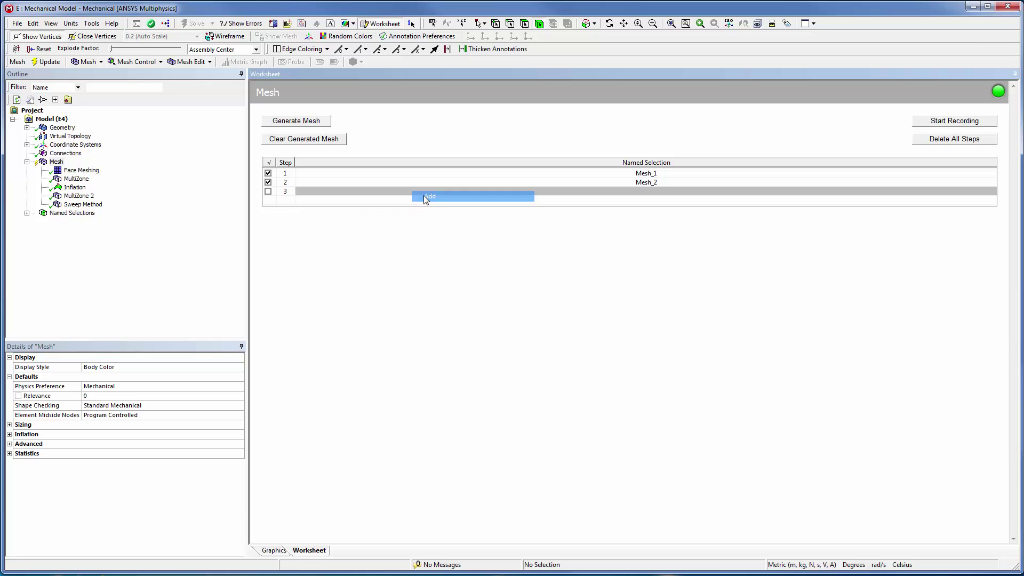
left_click(438, 197)
left_click(439, 196)
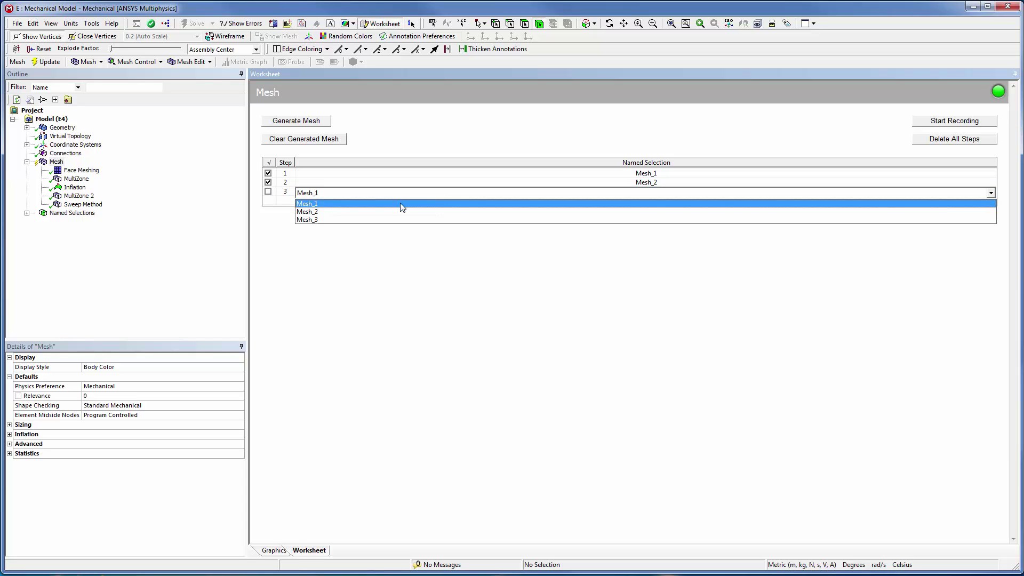
left_click(378, 220)
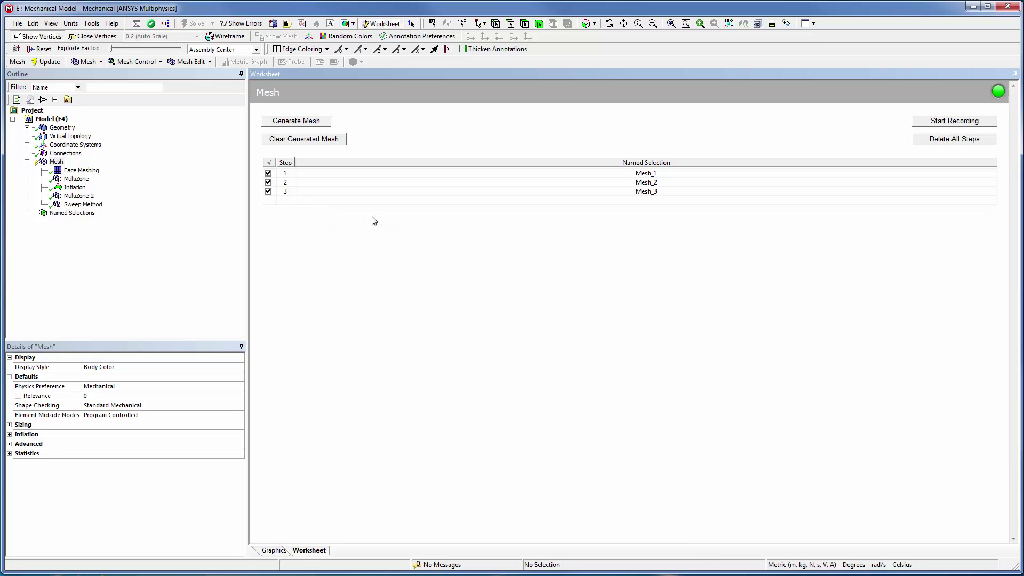
left_click(301, 122)
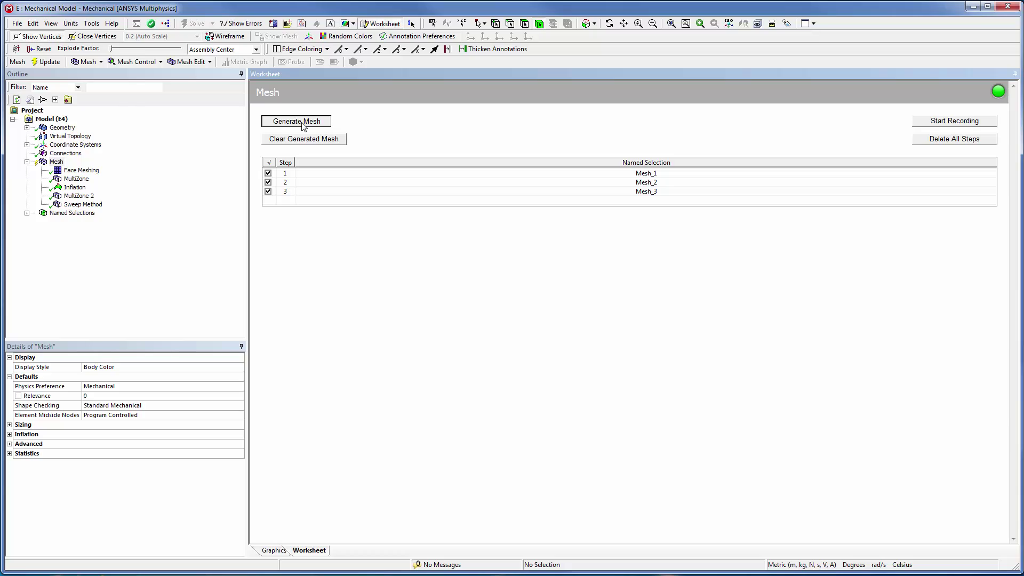